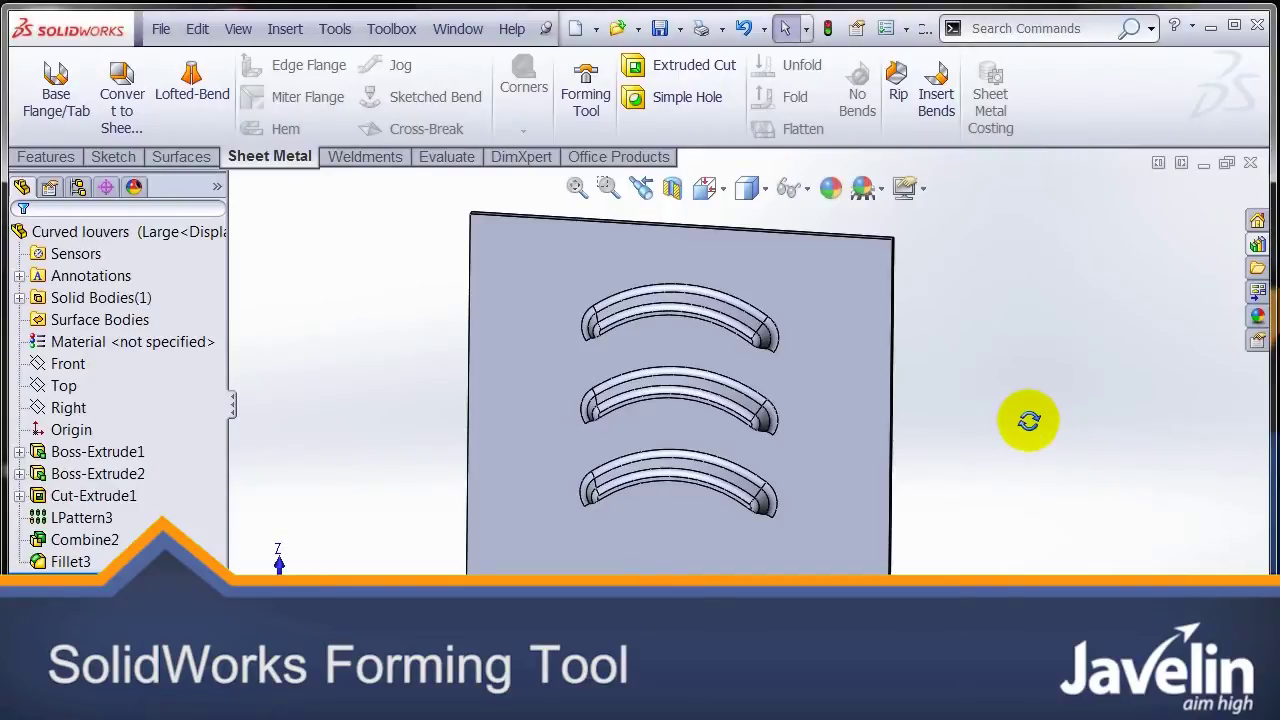
- Roll the Curved louvers part back to Boss-Extrude1, then forward to show the Boss-Extrude2 louver
{"action": "middle_click_drag", "start_coordinate": [1029, 420], "coordinate": [962, 460]}
{"action": "left_click", "coordinate": [200, 572]}
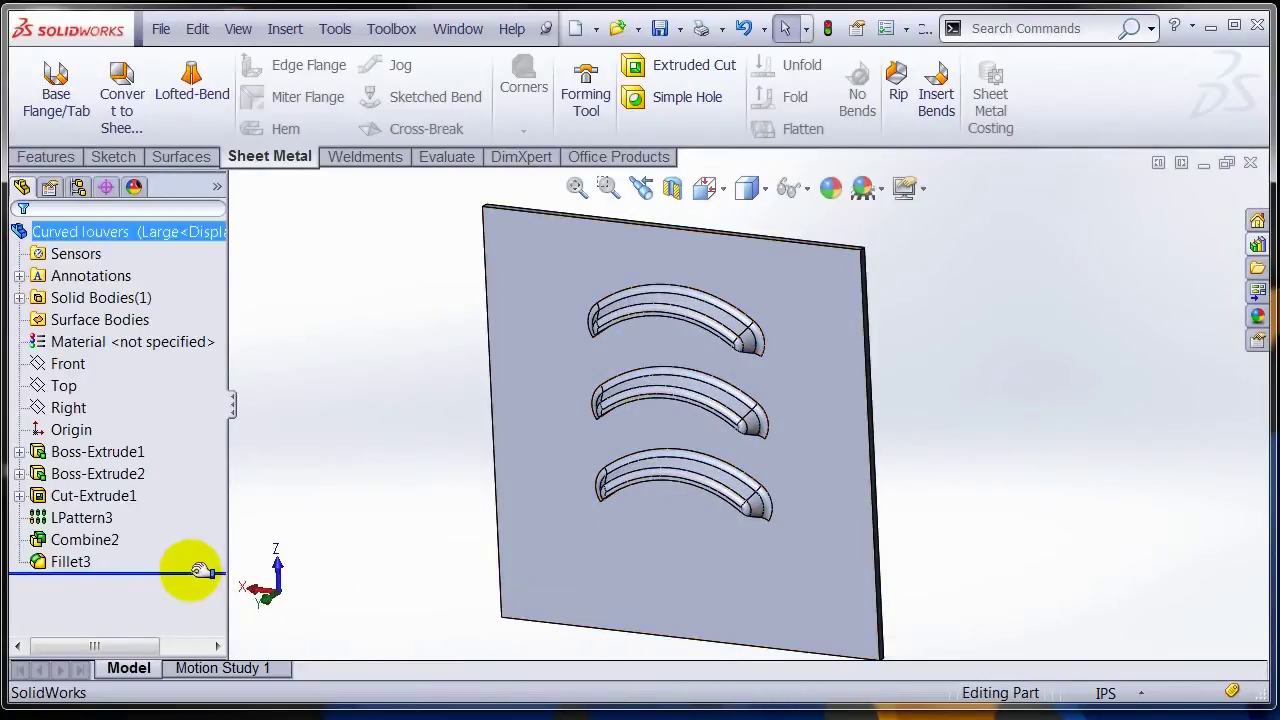
{"action": "left_click_drag", "start_coordinate": [200, 572], "coordinate": [192, 471]}
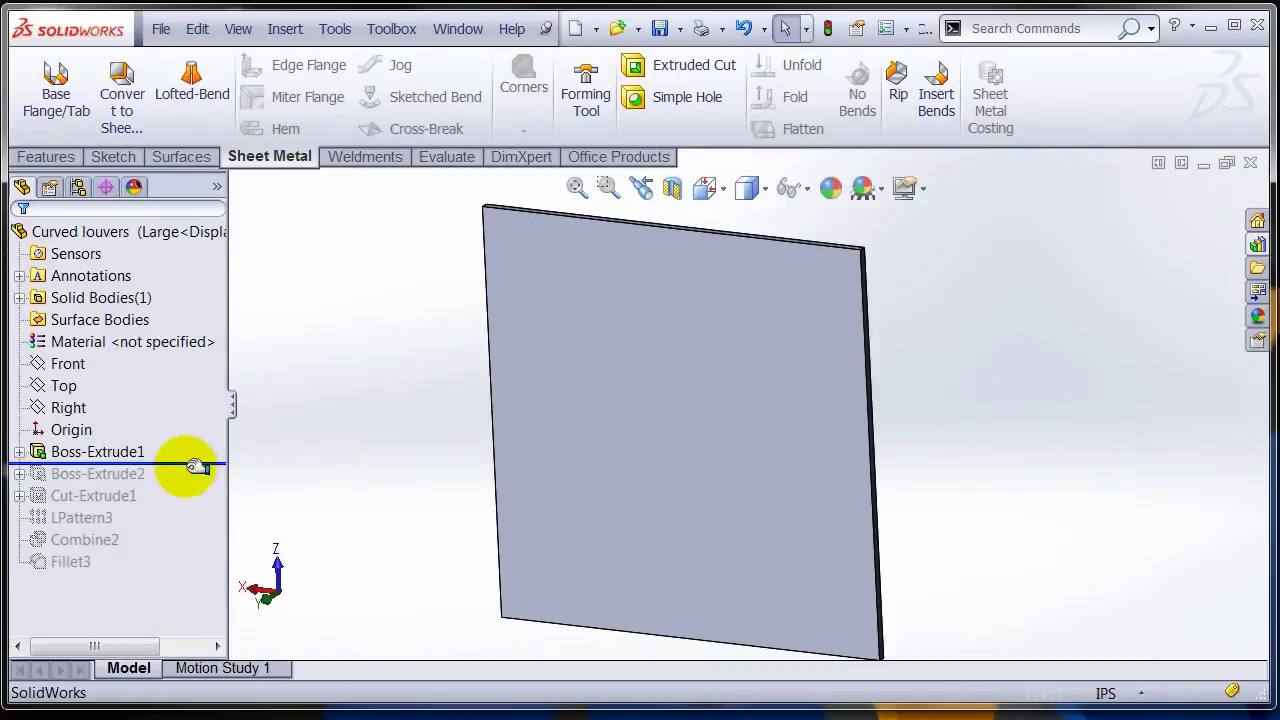
{"action": "left_click", "coordinate": [93, 456]}
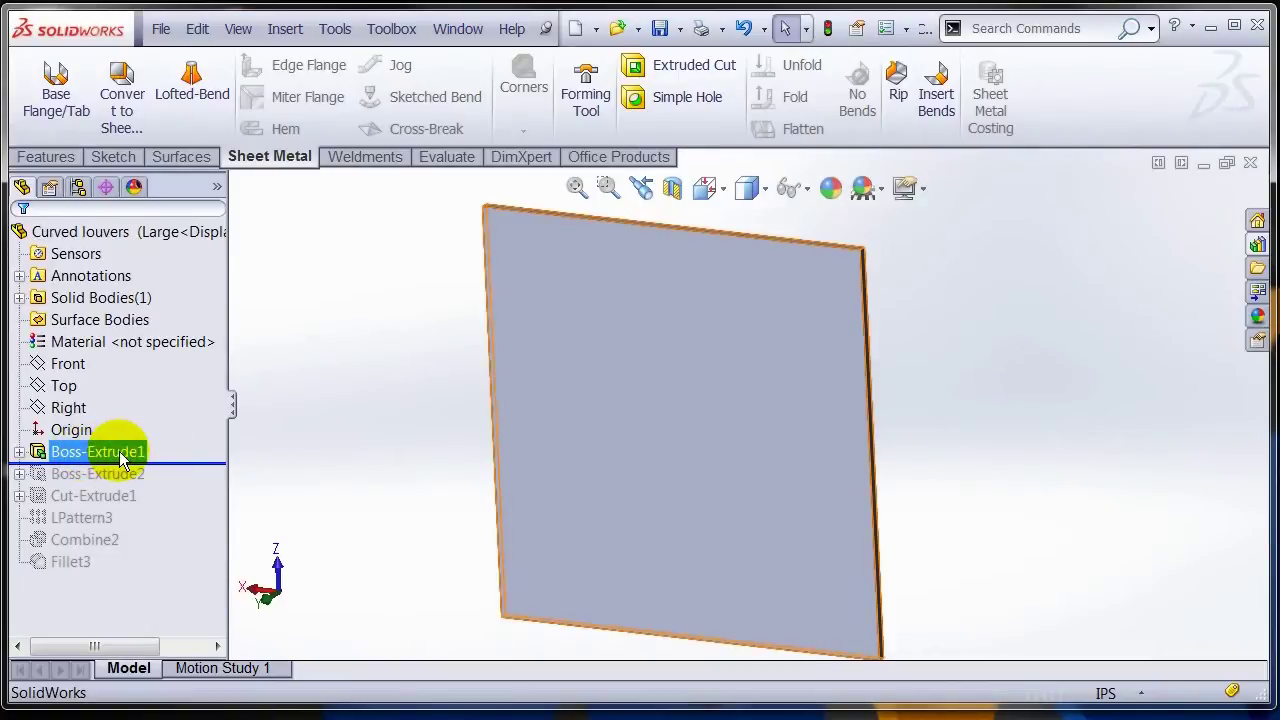
{"action": "left_click", "coordinate": [178, 470]}
{"action": "left_click_drag", "start_coordinate": [188, 461], "coordinate": [168, 573]}
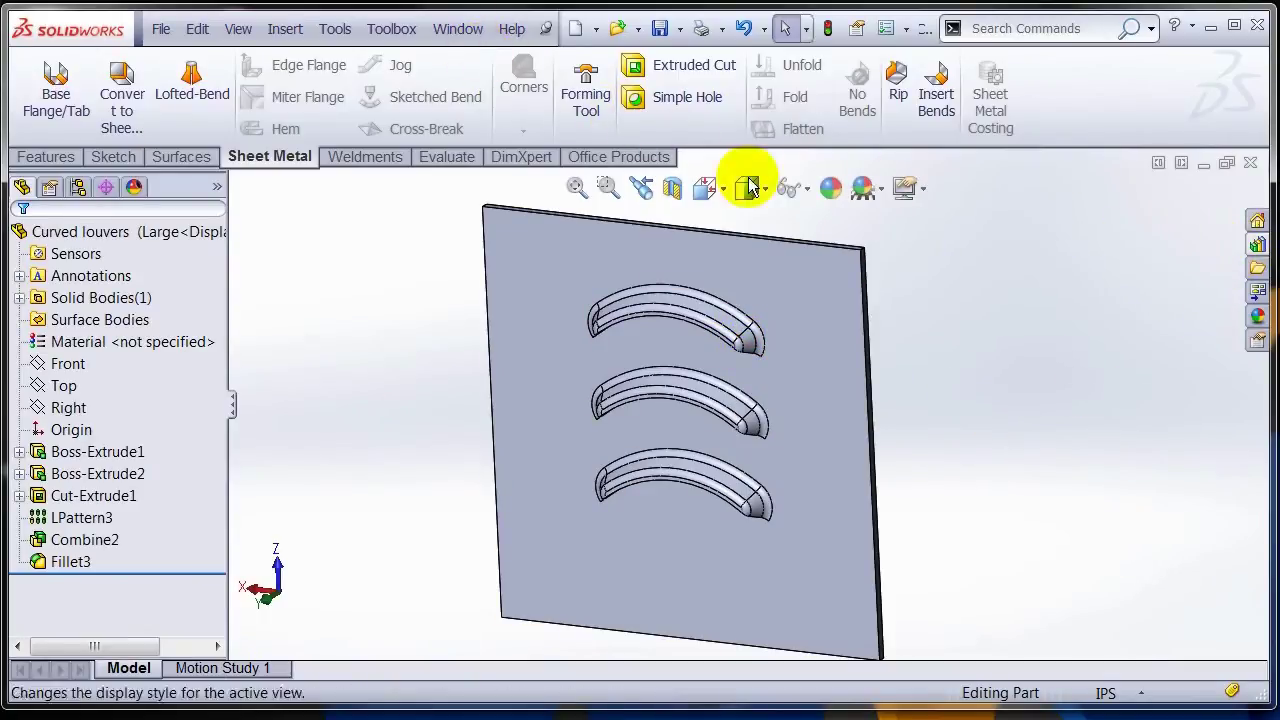
- Open the louver part from Design Library > forming tools > louvers and orbit it
{"action": "left_click", "coordinate": [1257, 244]}
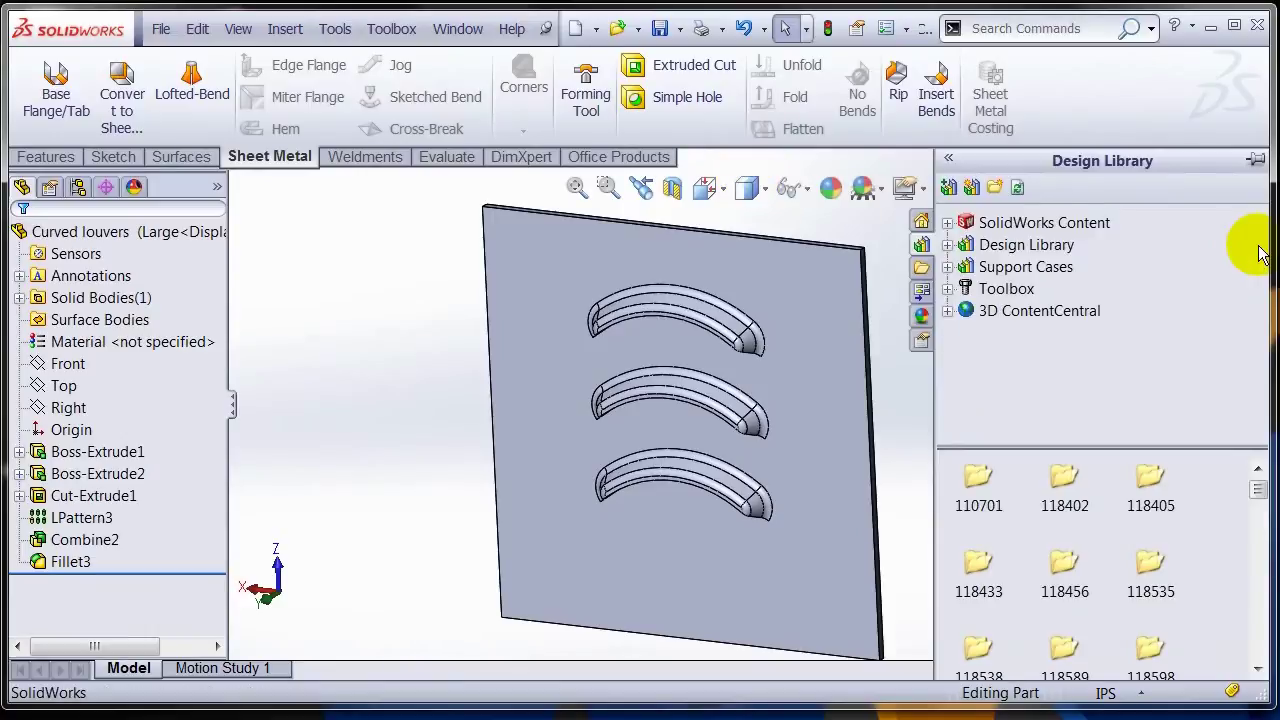
{"action": "left_click", "coordinate": [948, 245]}
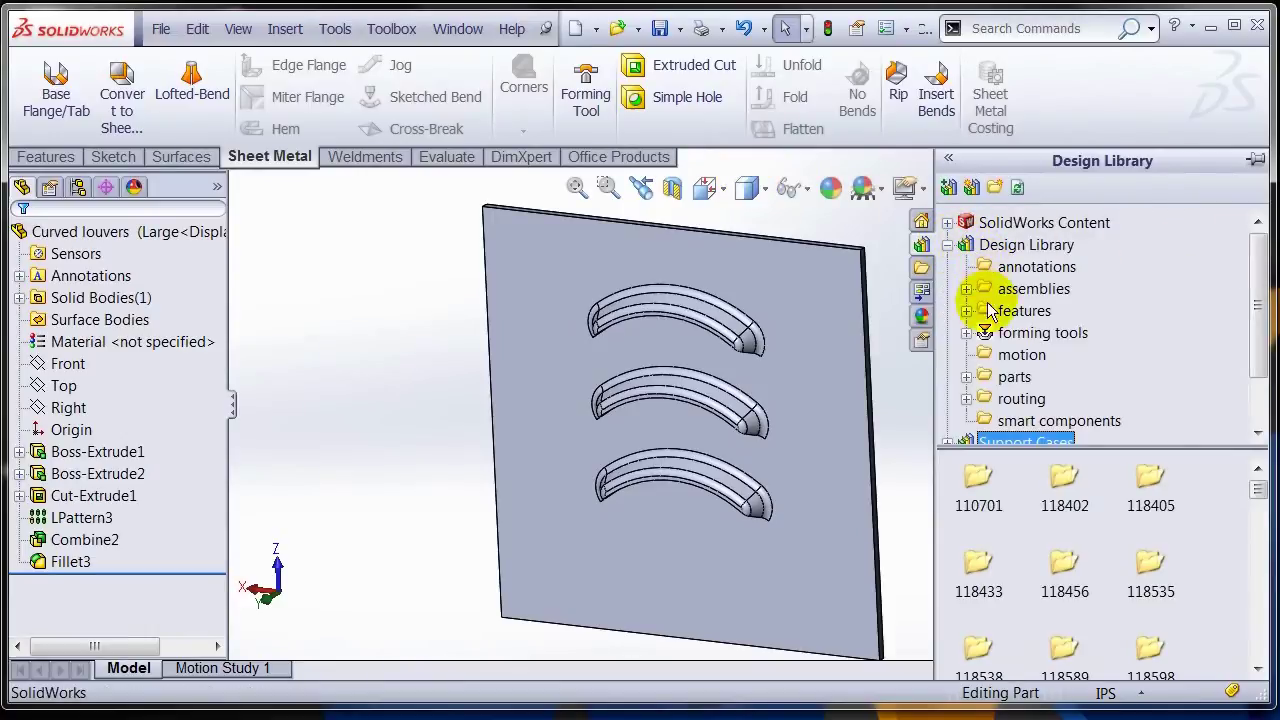
{"action": "left_click", "coordinate": [967, 334]}
{"action": "left_click", "coordinate": [1010, 399]}
{"action": "double_click", "coordinate": [978, 483]}
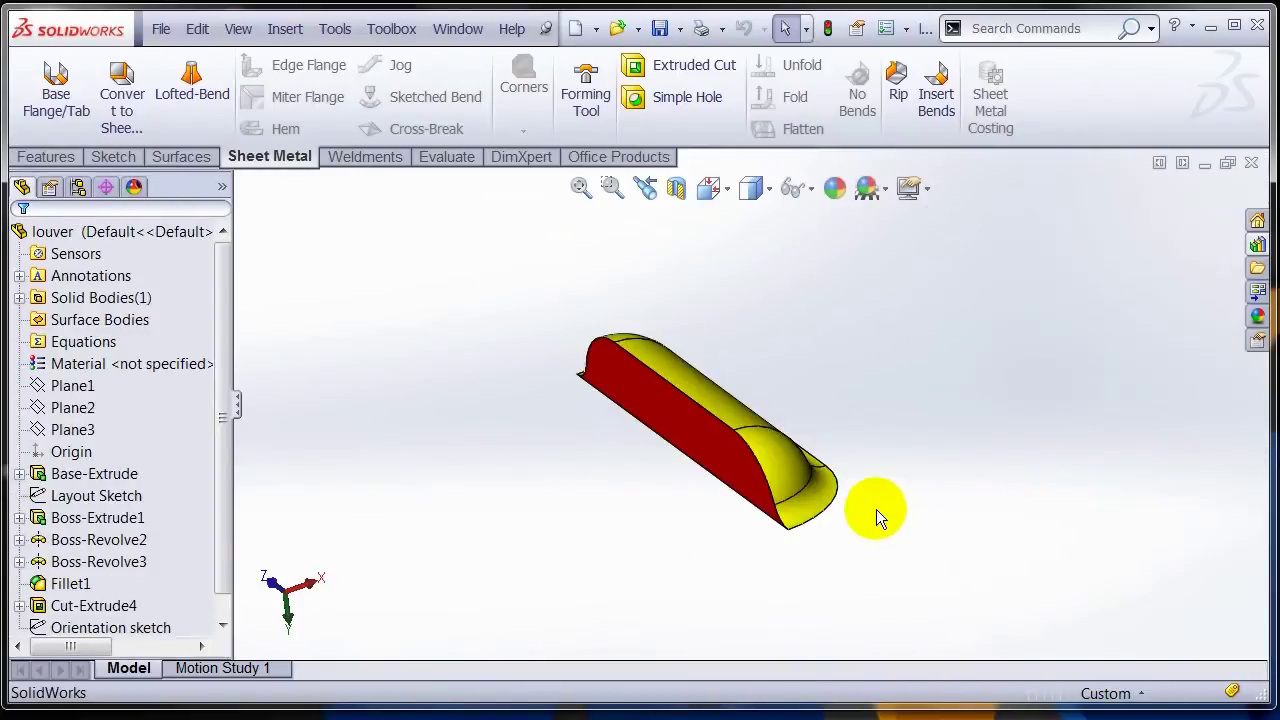
{"action": "middle_click_drag", "start_coordinate": [859, 514], "coordinate": [870, 410]}
{"action": "middle_click_drag", "start_coordinate": [800, 285], "coordinate": [845, 455]}
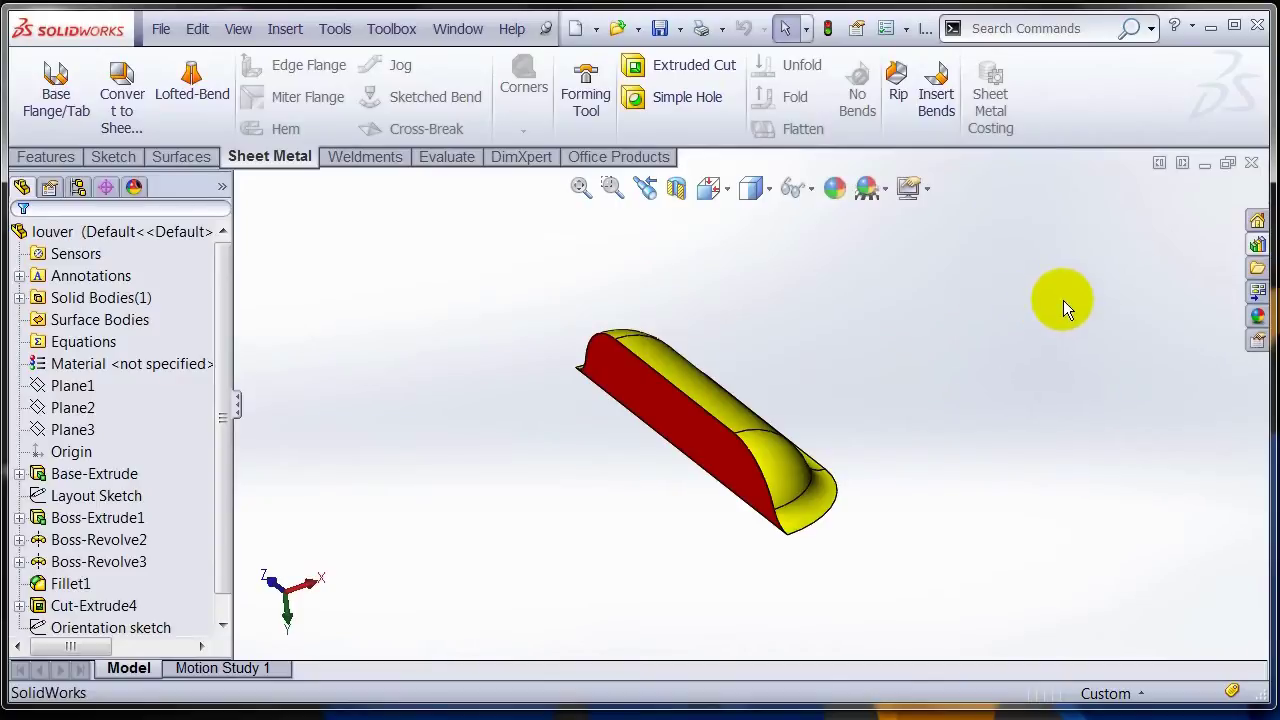
- Close the louver part, then orbit and zoom Curved louvers to inspect its three filleted louvers
{"action": "left_click", "coordinate": [1250, 163]}
{"action": "middle_click_drag", "start_coordinate": [449, 434], "coordinate": [471, 289]}
{"action": "scroll", "coordinate": [676, 440], "scroll_direction": "down", "scroll_amount": 5}
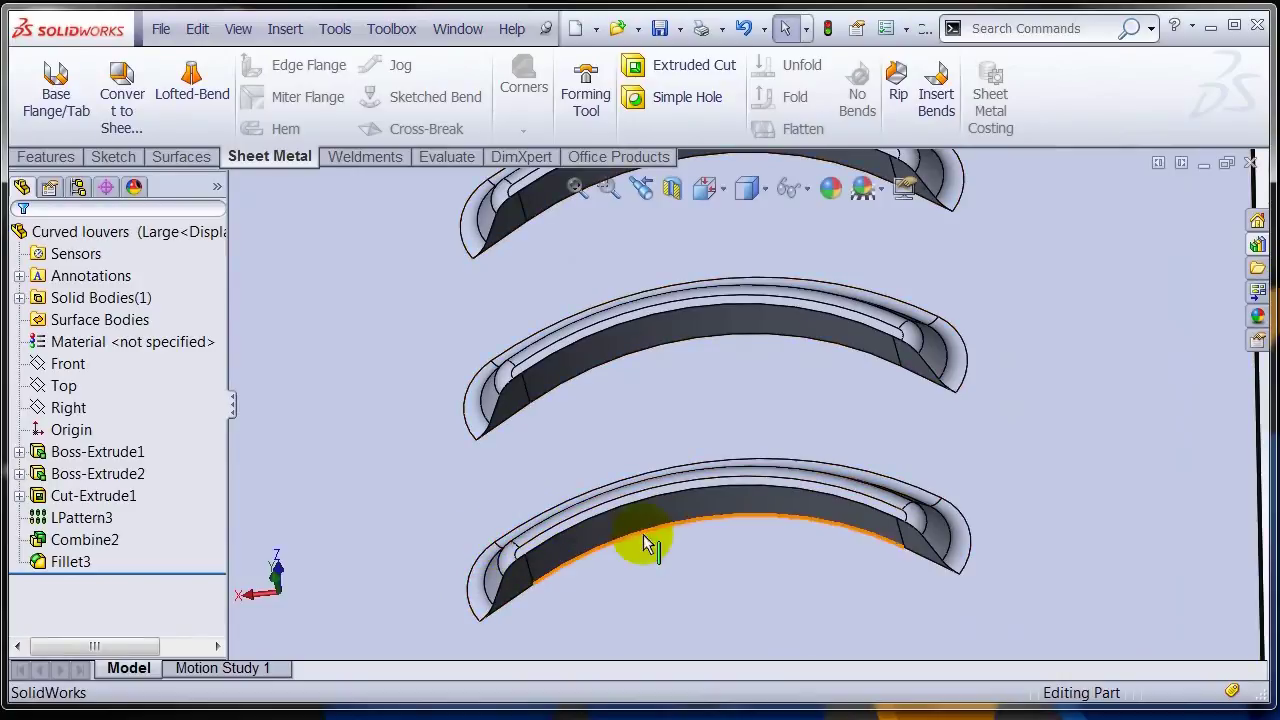
{"action": "mouse_move", "coordinate": [891, 531]}
{"action": "middle_mouse_down"}
{"action": "mouse_move", "coordinate": [894, 491]}
{"action": "mouse_move", "coordinate": [910, 538]}
{"action": "middle_mouse_up"}
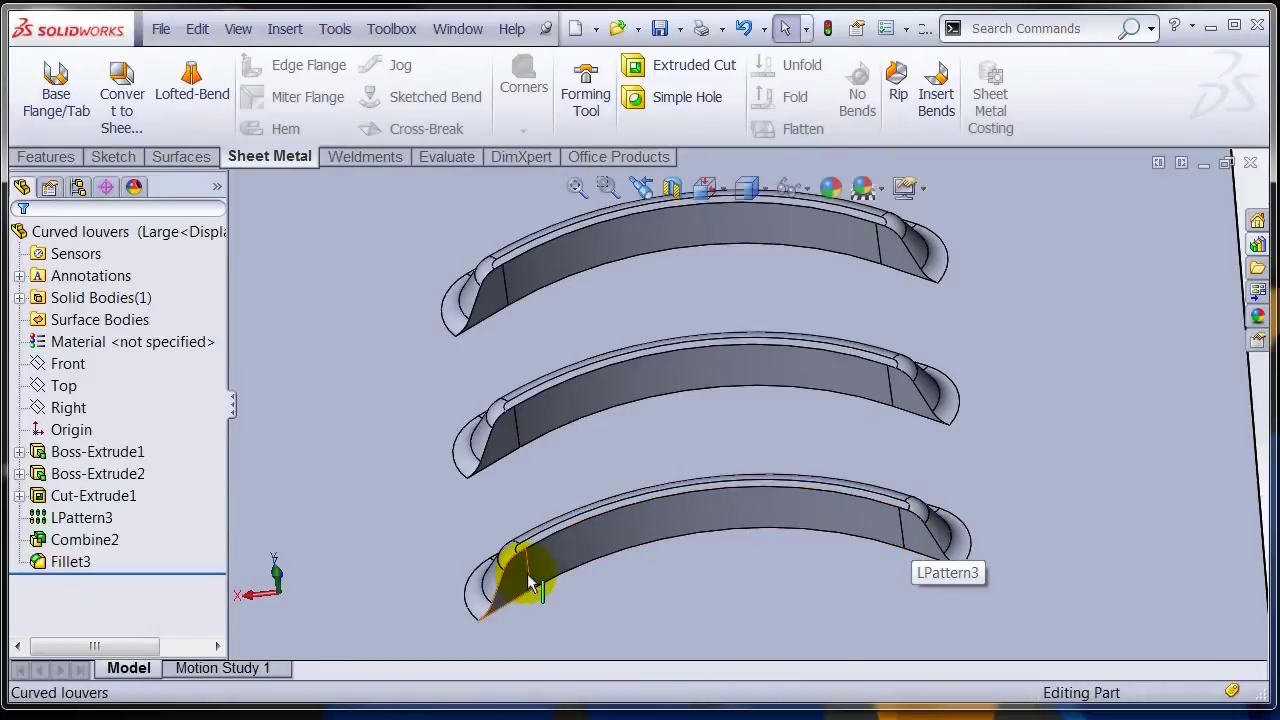
{"action": "scroll", "coordinate": [648, 510], "scroll_direction": "up", "scroll_amount": 2}
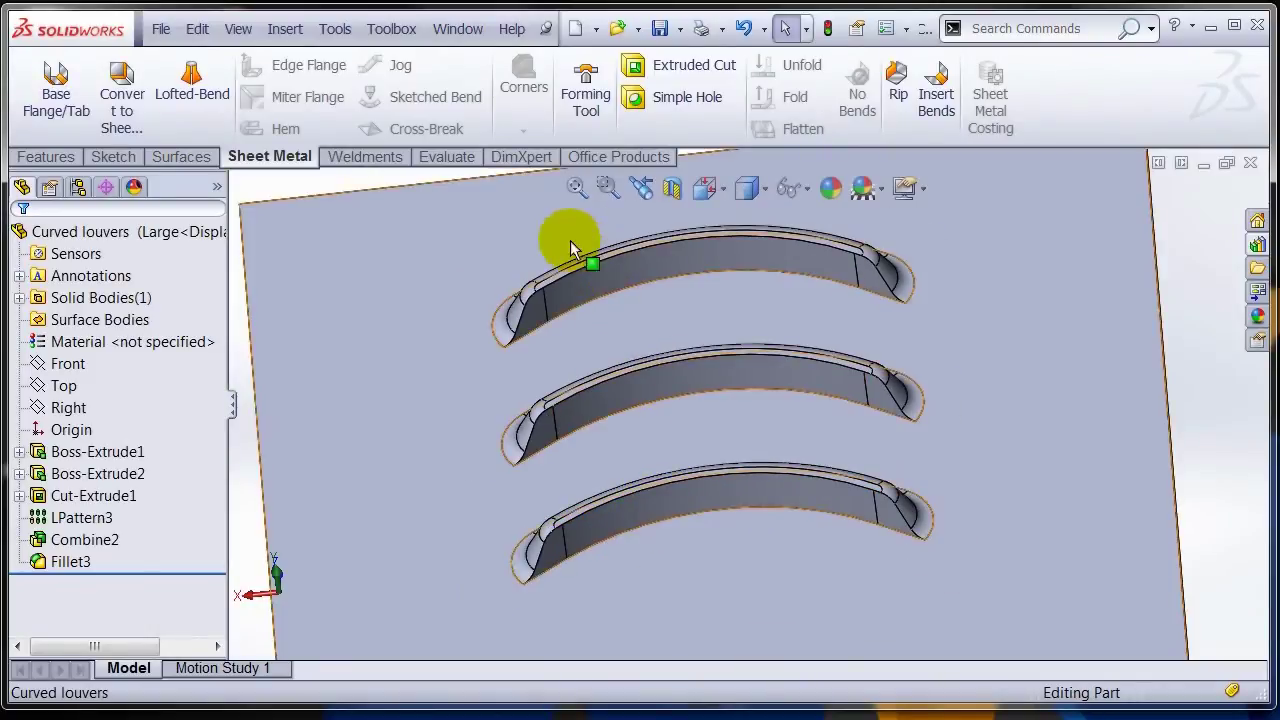
- Start a Forming Tool with the plate as stopping face and all three louvers' tangent faces removed
{"action": "left_click", "coordinate": [585, 100]}
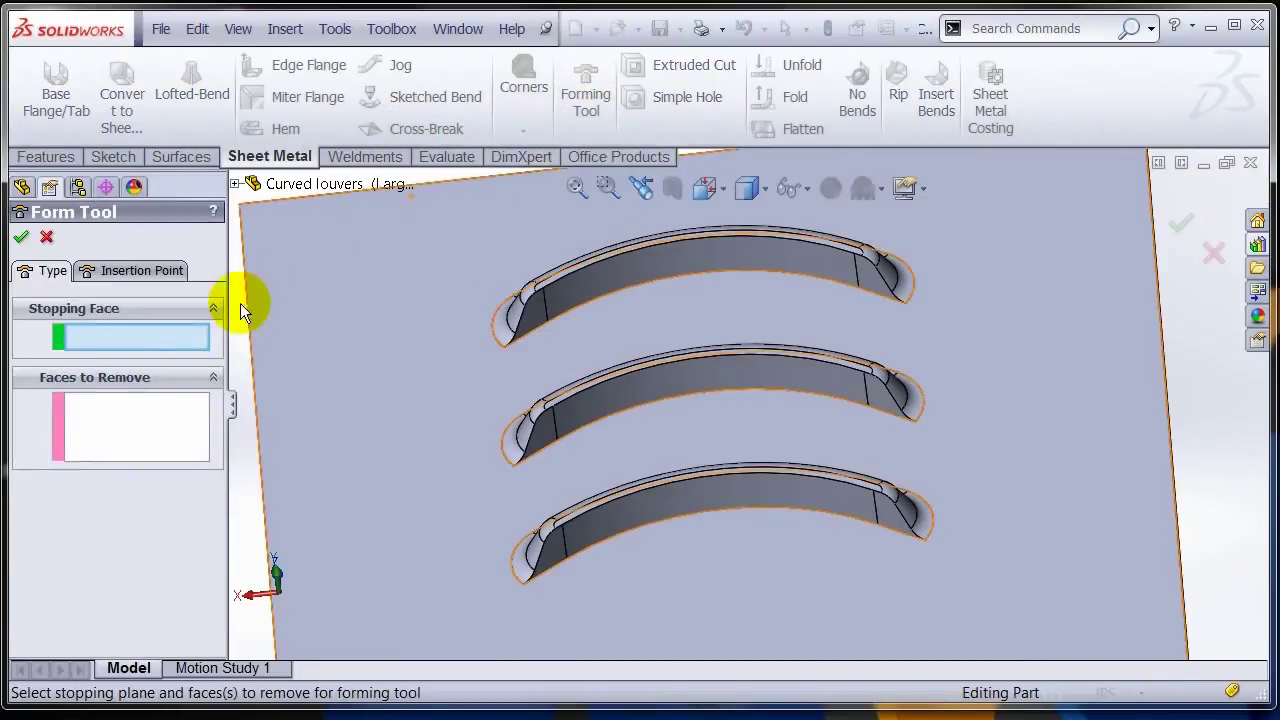
{"action": "left_click", "coordinate": [352, 356]}
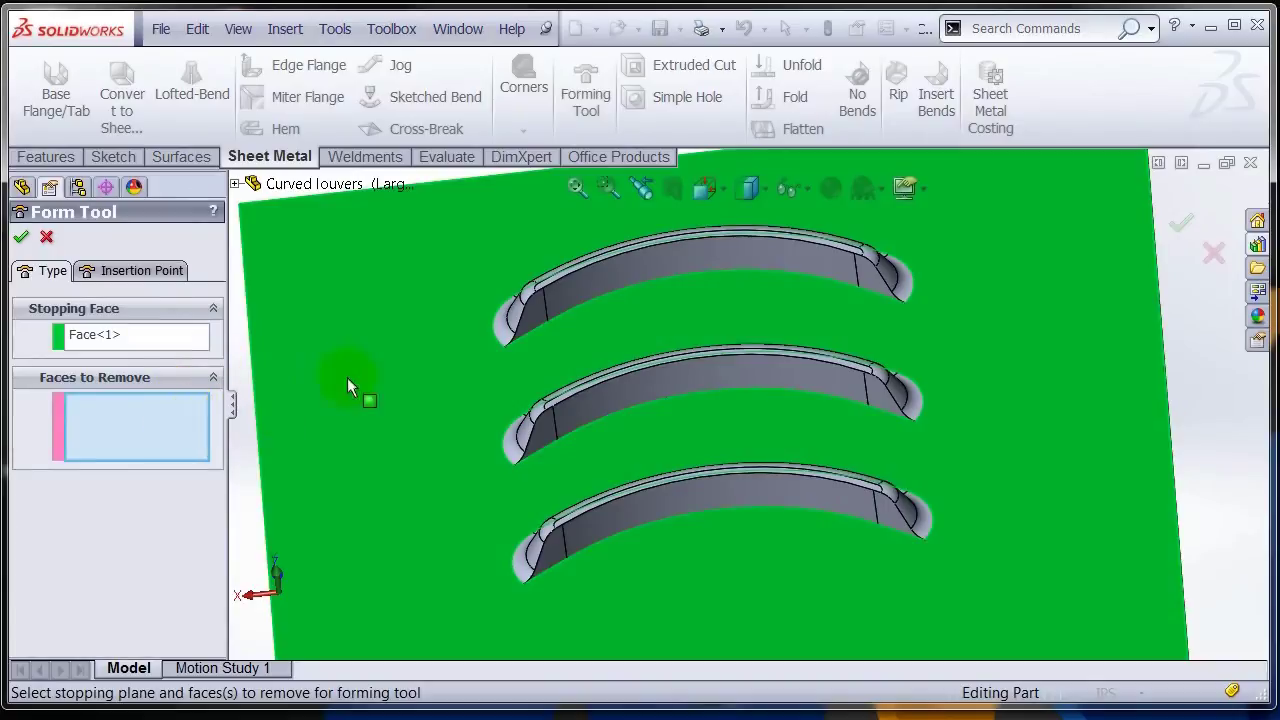
{"action": "right_click", "coordinate": [593, 283]}
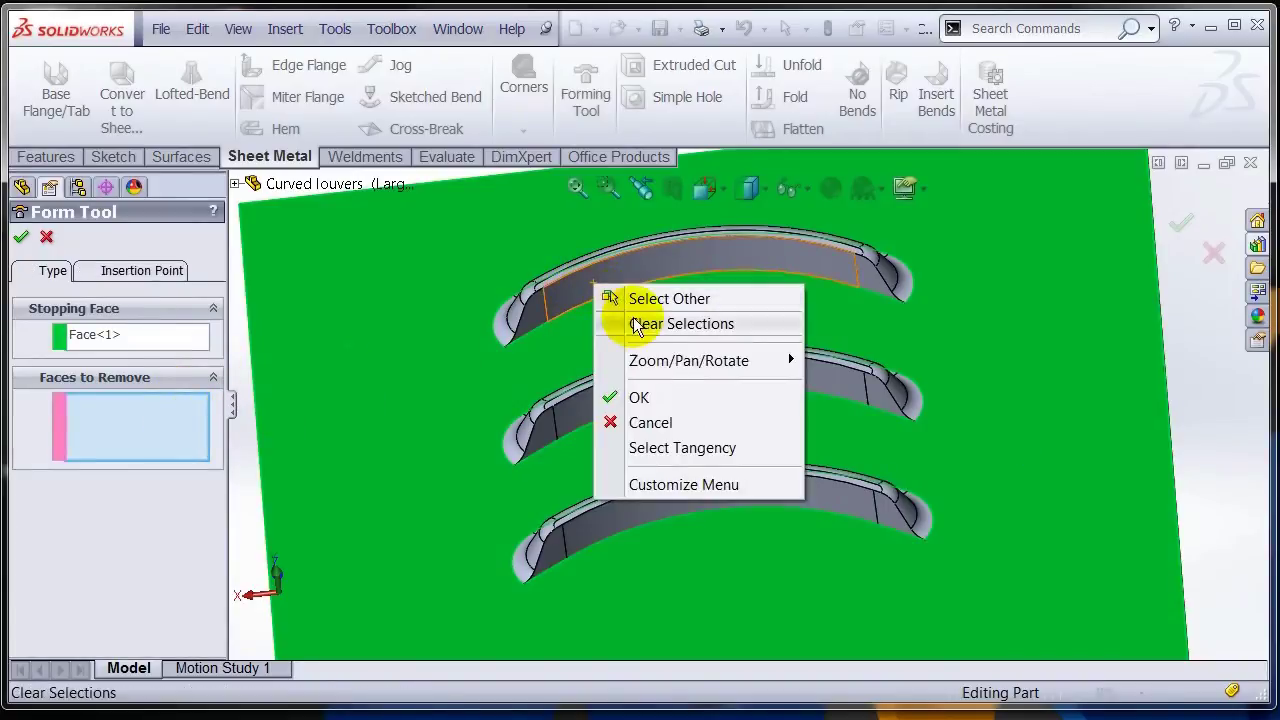
{"action": "left_click", "coordinate": [648, 447]}
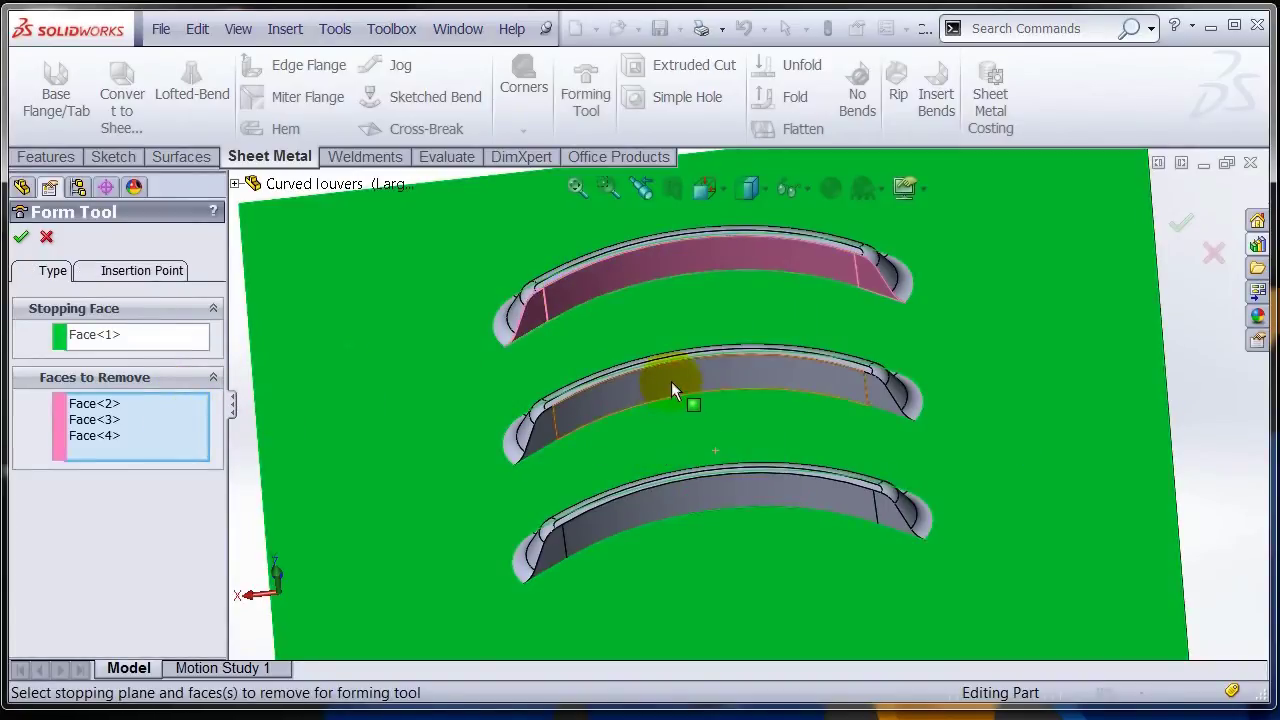
{"action": "right_click", "coordinate": [671, 382]}
{"action": "left_click", "coordinate": [731, 545]}
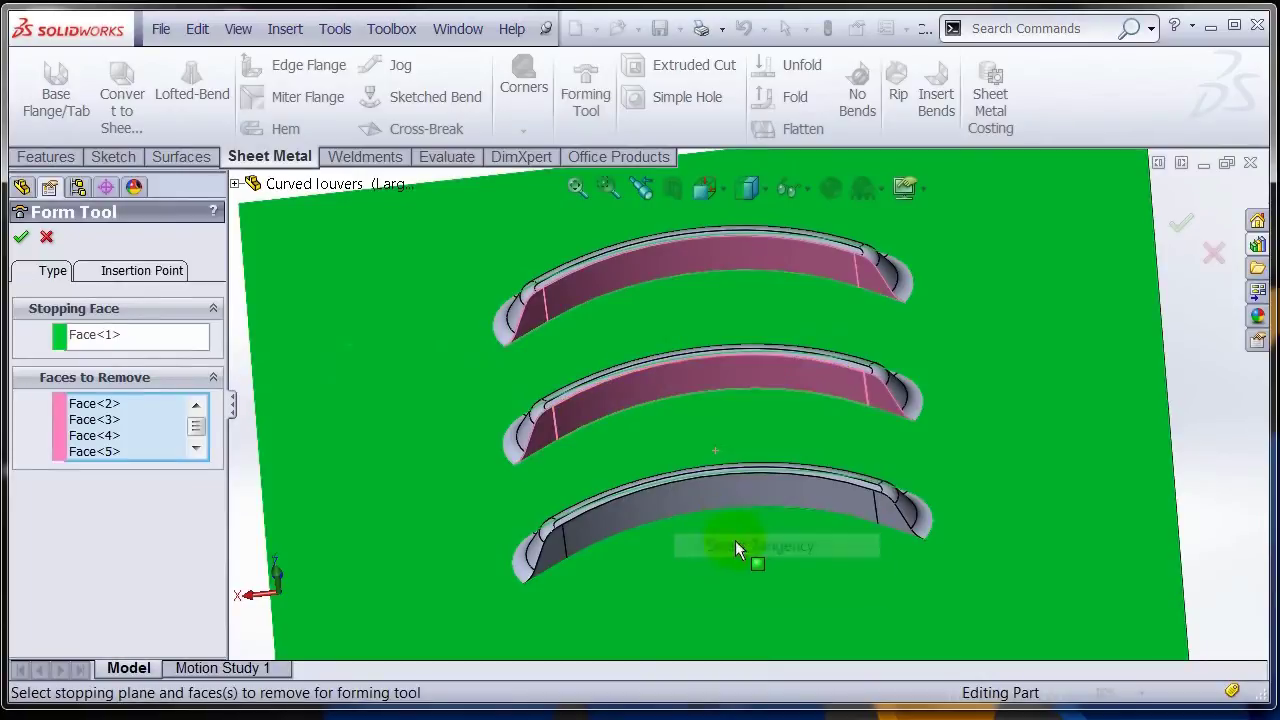
{"action": "right_click", "coordinate": [724, 492]}
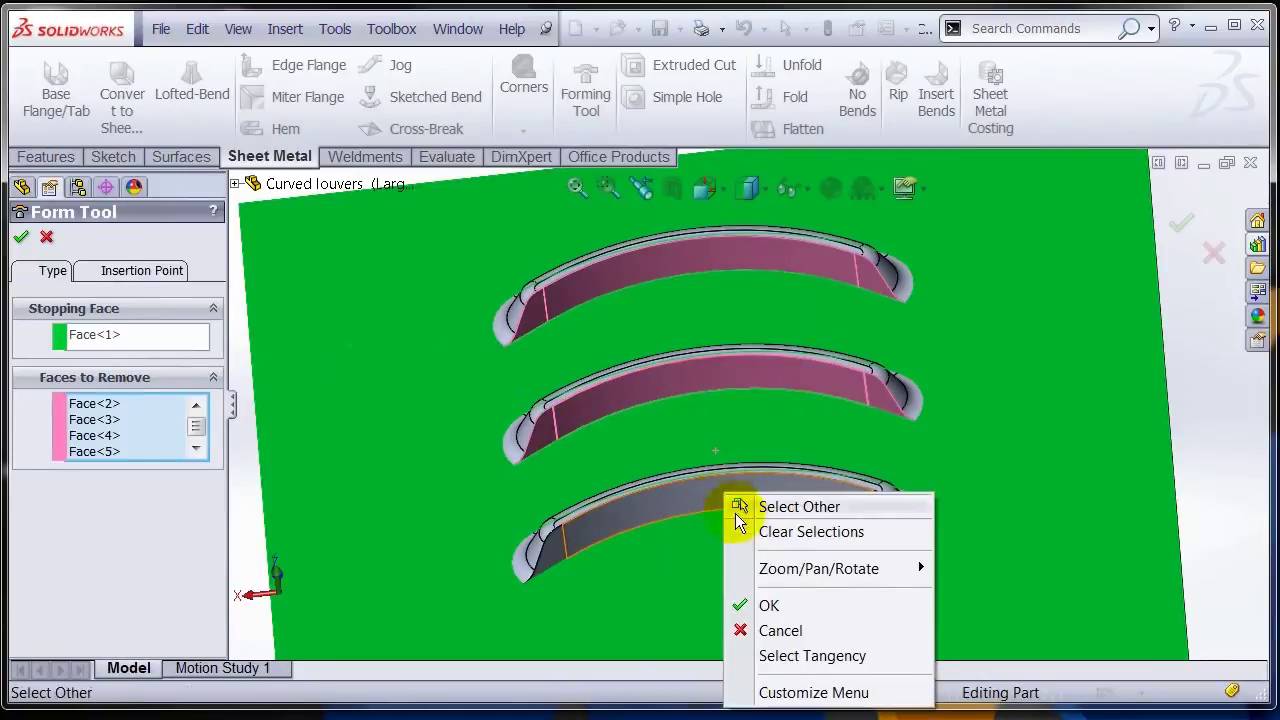
{"action": "left_click", "coordinate": [770, 655]}
{"action": "scroll", "coordinate": [844, 559], "scroll_direction": "up", "scroll_amount": 2}
{"action": "middle_click_drag", "start_coordinate": [844, 559], "coordinate": [620, 490]}
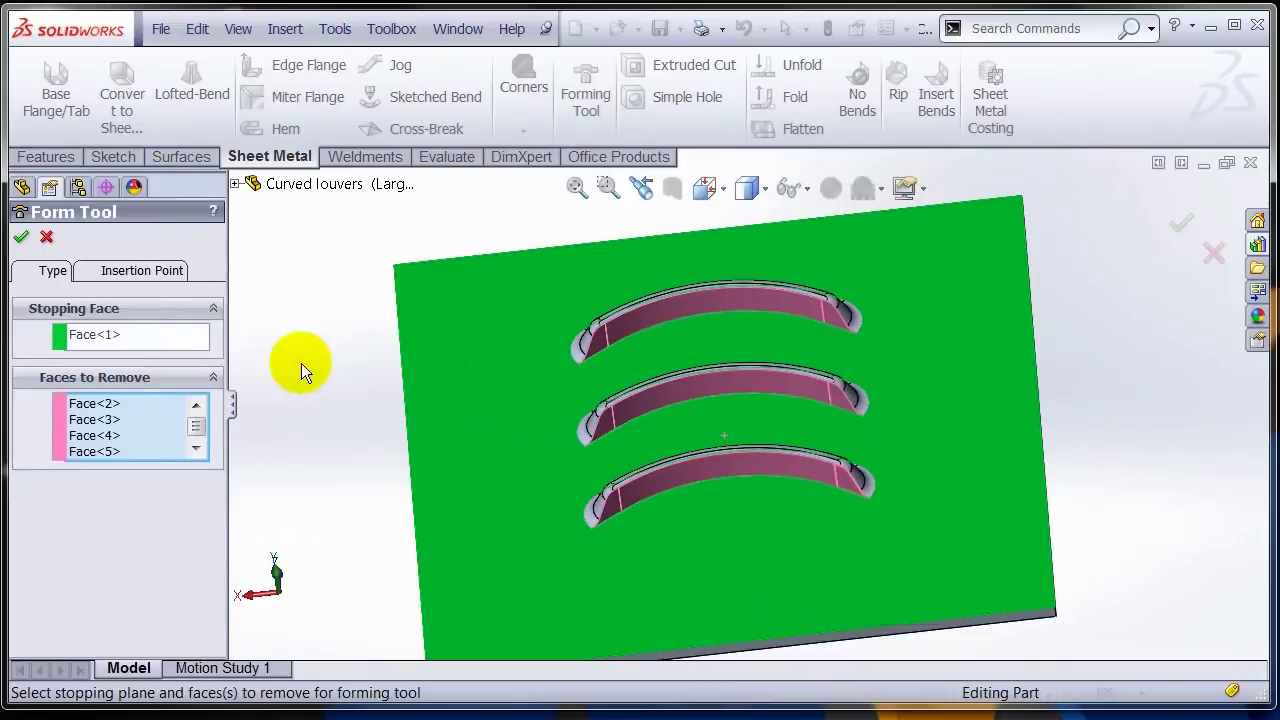
- Make the insertion point coincident near the plate bottom and finish FormTool2
{"action": "left_click", "coordinate": [157, 272]}
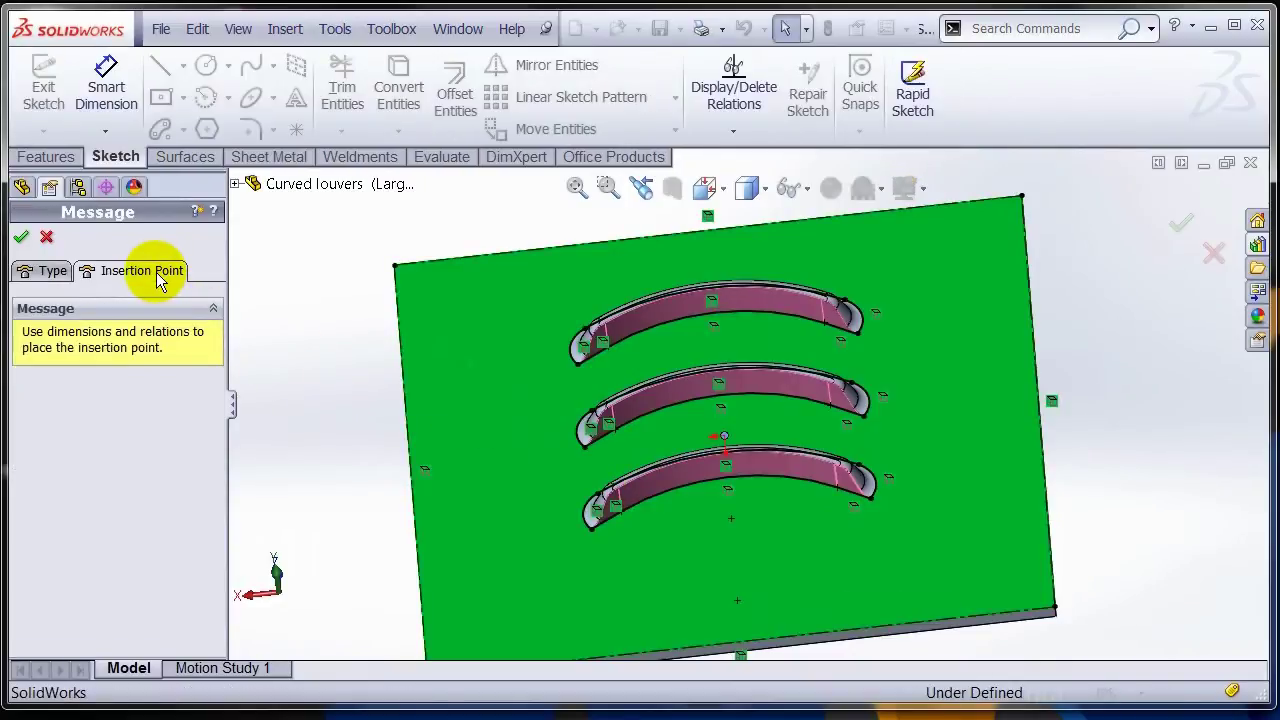
{"action": "middle_click_drag", "start_coordinate": [353, 366], "coordinate": [609, 466]}
{"action": "left_click", "coordinate": [727, 440]}
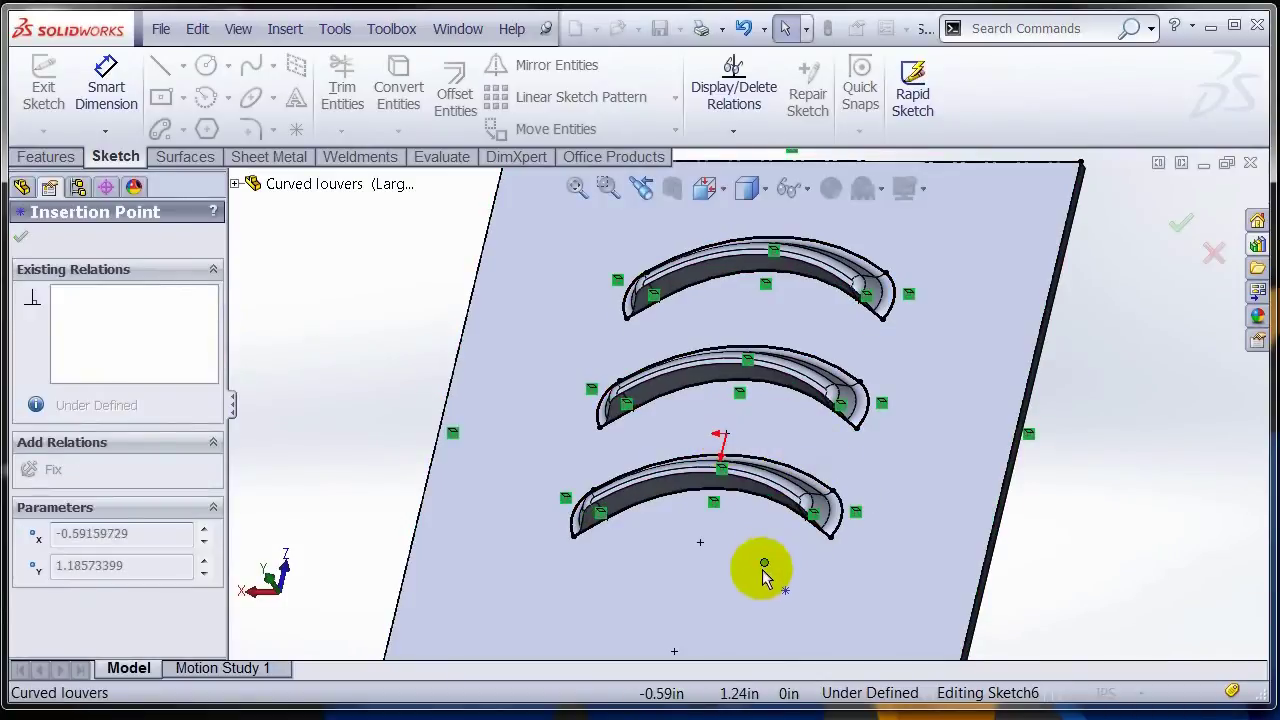
{"action": "left_click", "coordinate": [675, 655]}
{"action": "middle_click_drag", "start_coordinate": [851, 514], "coordinate": [1000, 507]}
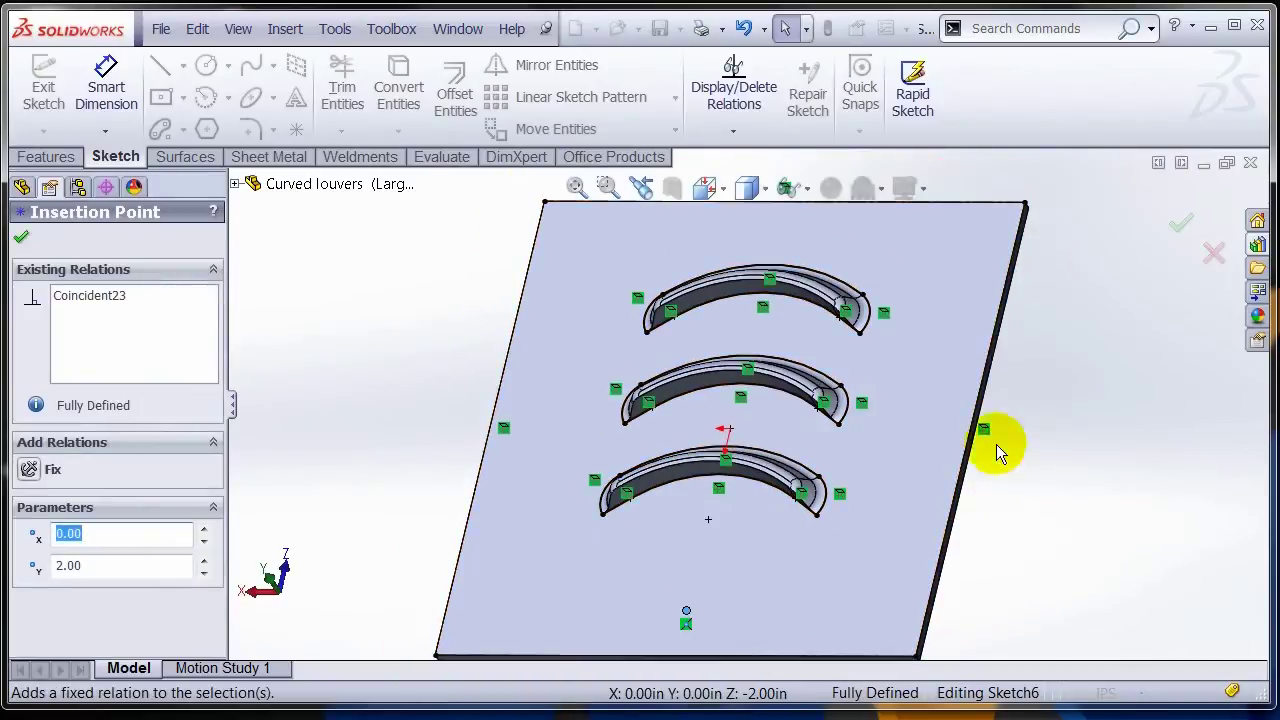
{"action": "left_click", "coordinate": [21, 237]}
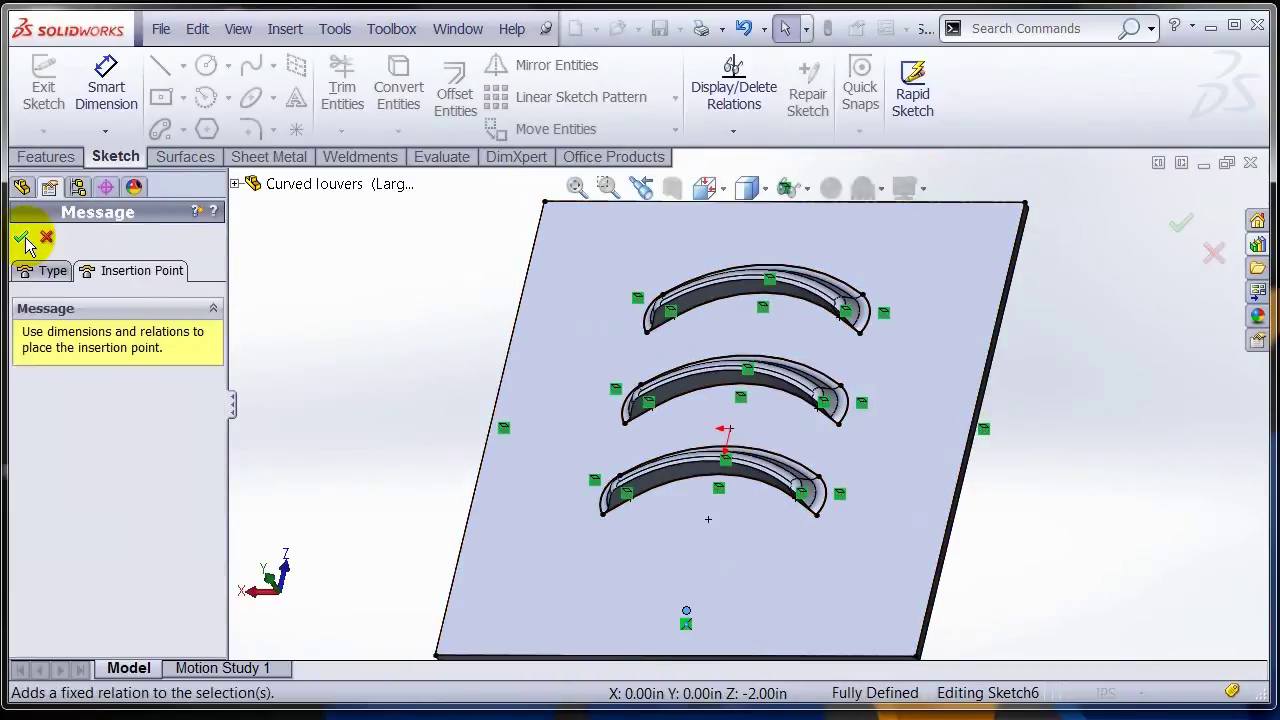
{"action": "left_click", "coordinate": [32, 272]}
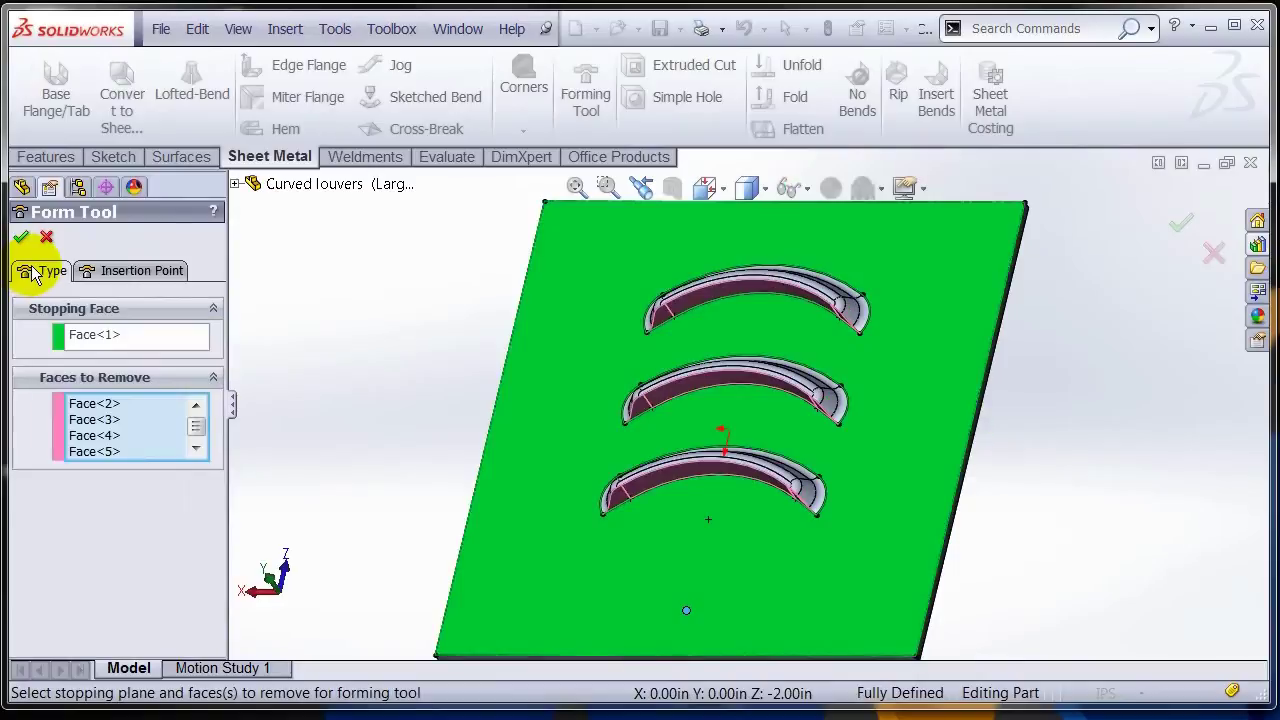
{"action": "left_click", "coordinate": [23, 239]}
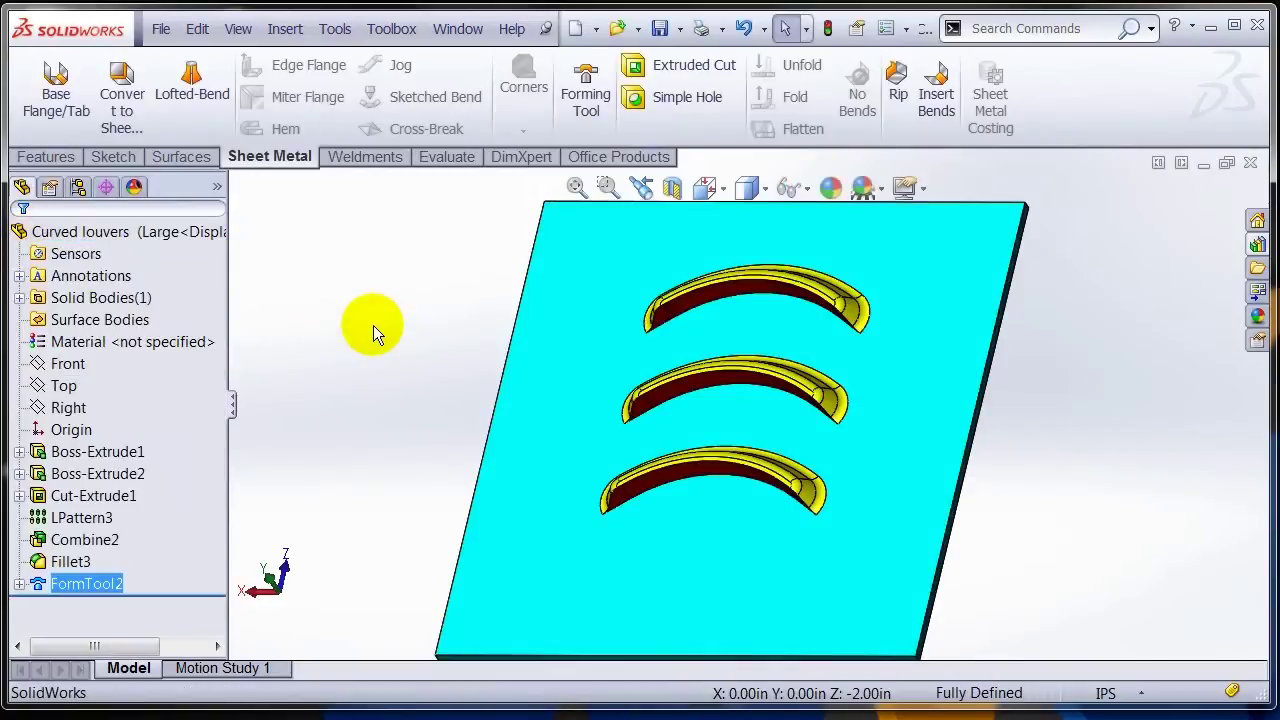
{"action": "middle_click_drag", "start_coordinate": [373, 325], "coordinate": [500, 421]}
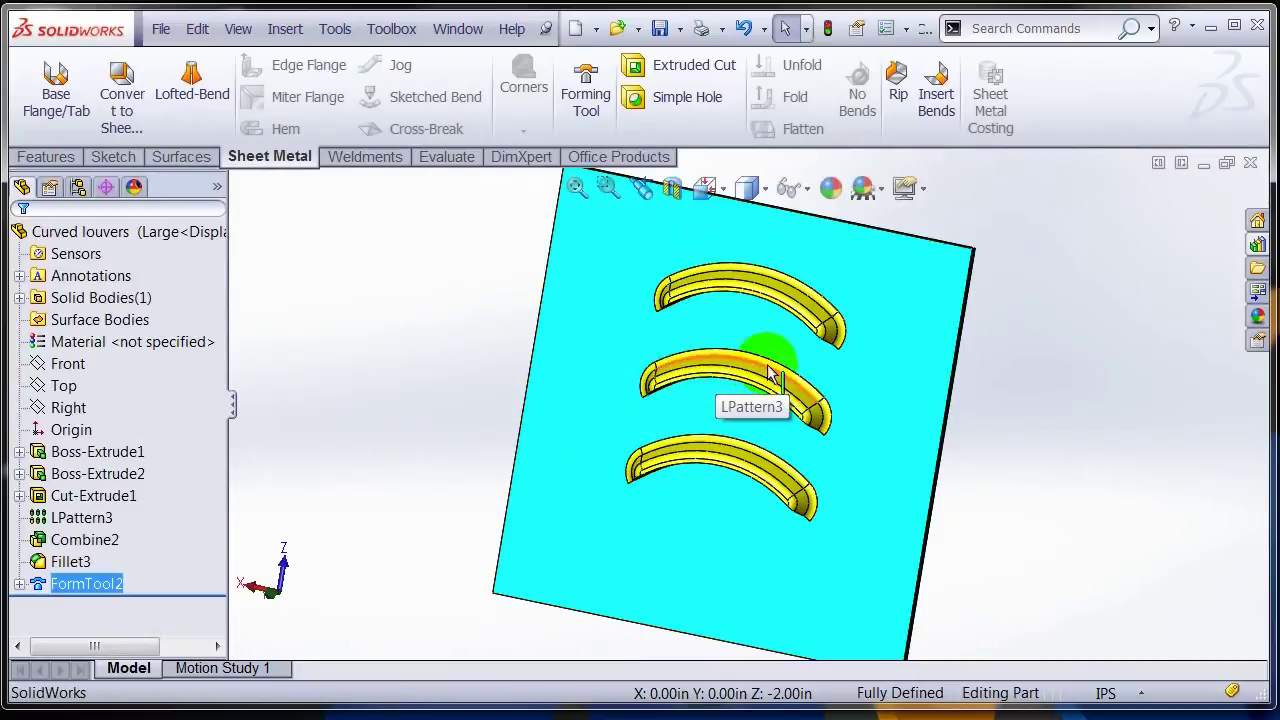
{"action": "middle_click_drag", "start_coordinate": [818, 428], "coordinate": [805, 358]}
{"action": "scroll", "coordinate": [805, 358], "scroll_direction": "down", "scroll_amount": 3}
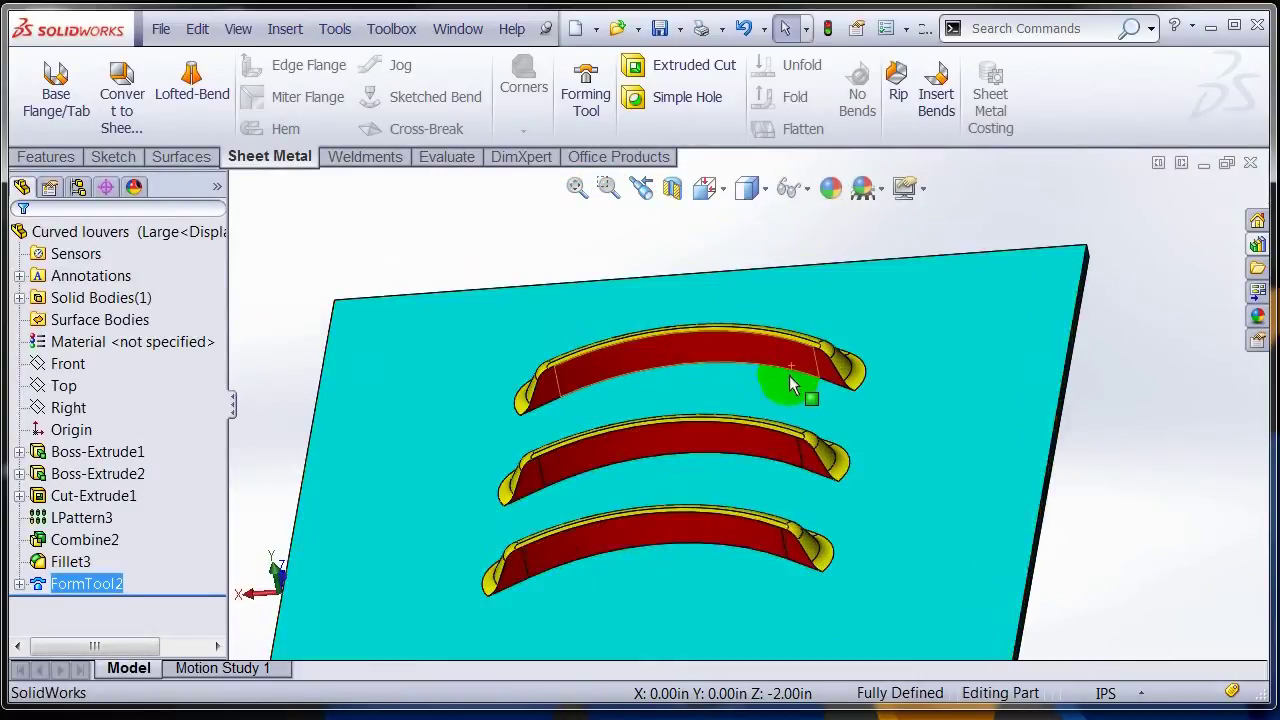
{"action": "middle_click_drag", "start_coordinate": [676, 260], "coordinate": [676, 527]}
{"action": "scroll", "coordinate": [677, 525], "scroll_direction": "up", "scroll_amount": 2}
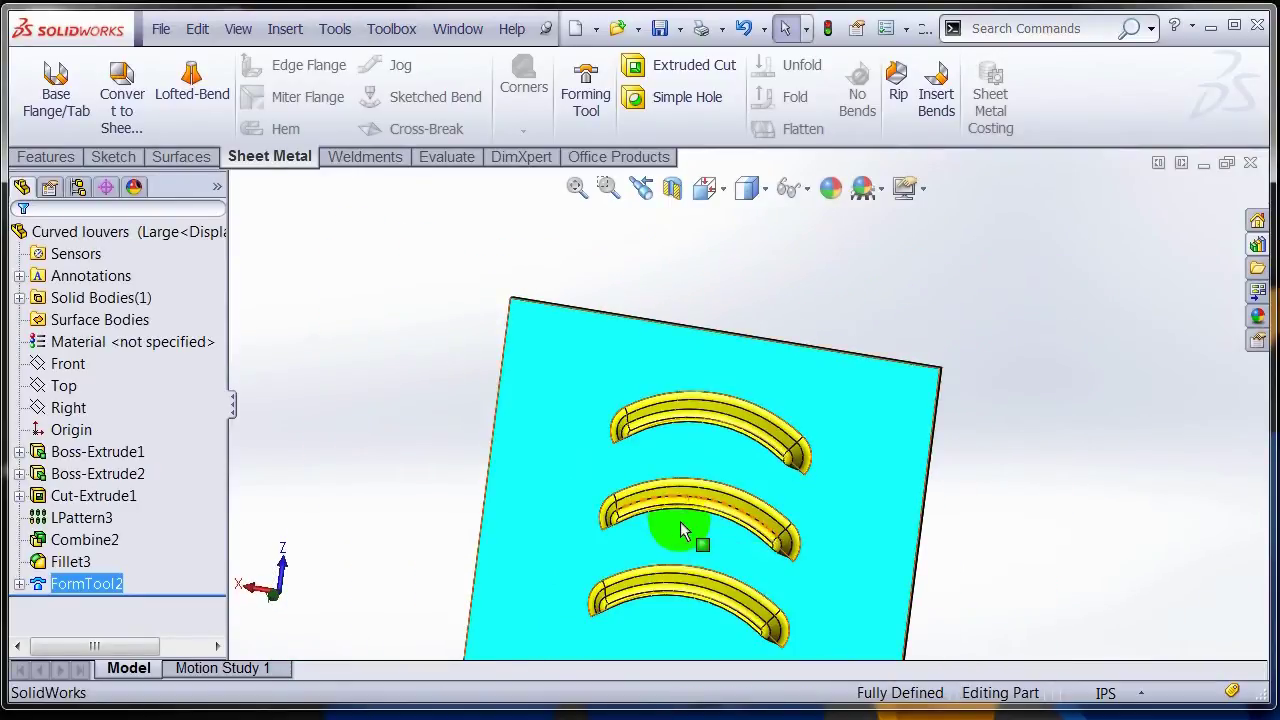
{"action": "middle_click_drag", "start_coordinate": [764, 455], "coordinate": [766, 366], "text": "ctrl"}
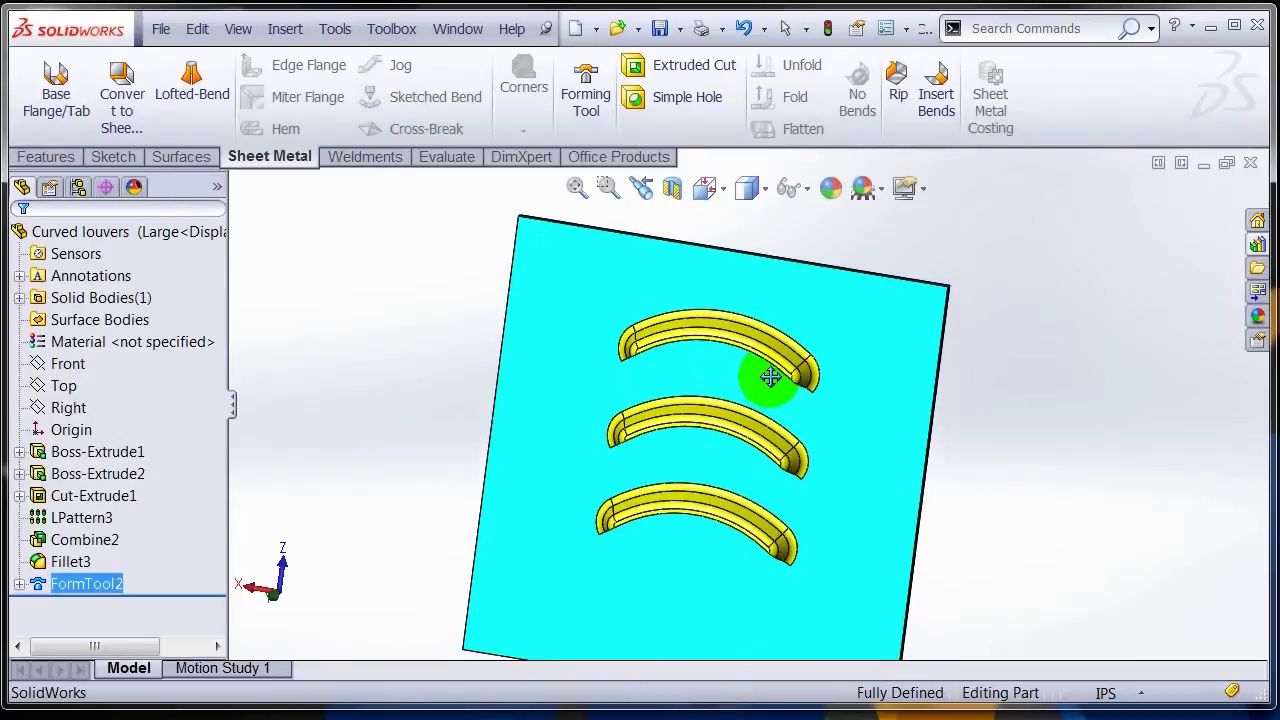
- Add a 'Small' configuration that sets the 70° louver angle dimension to 45°
{"action": "double_click", "coordinate": [128, 473]}
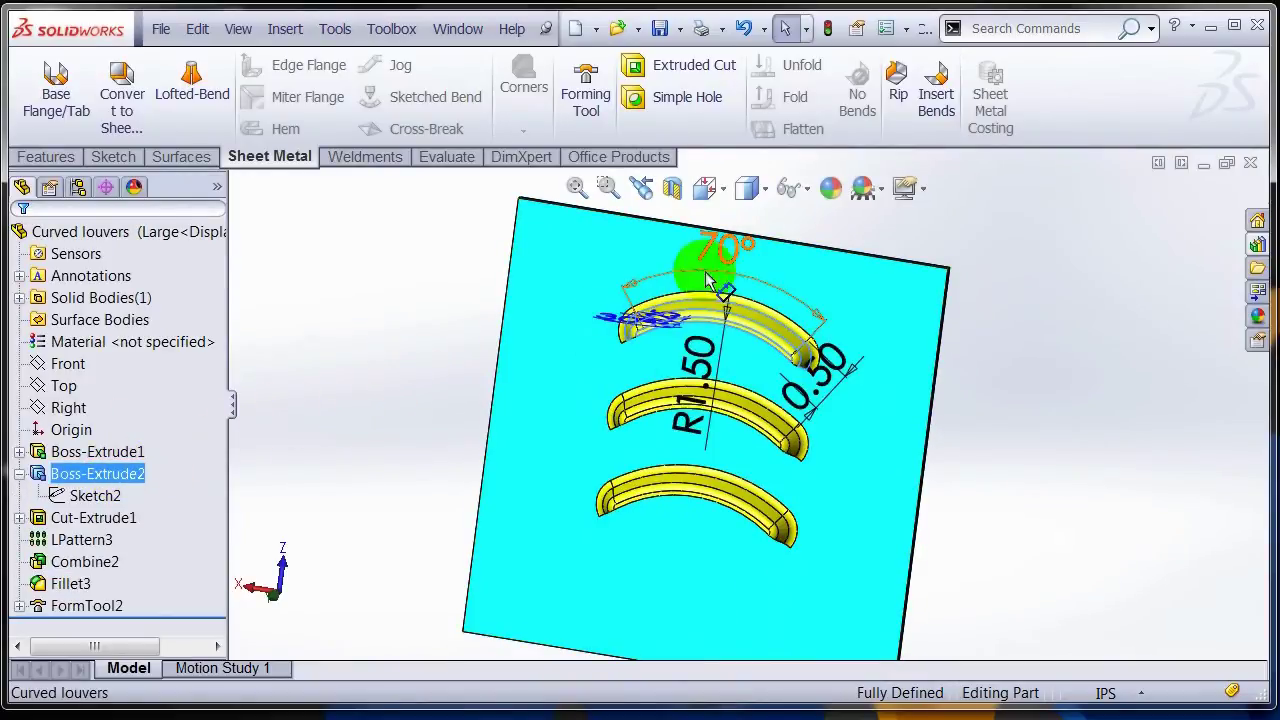
{"action": "right_click", "coordinate": [733, 268]}
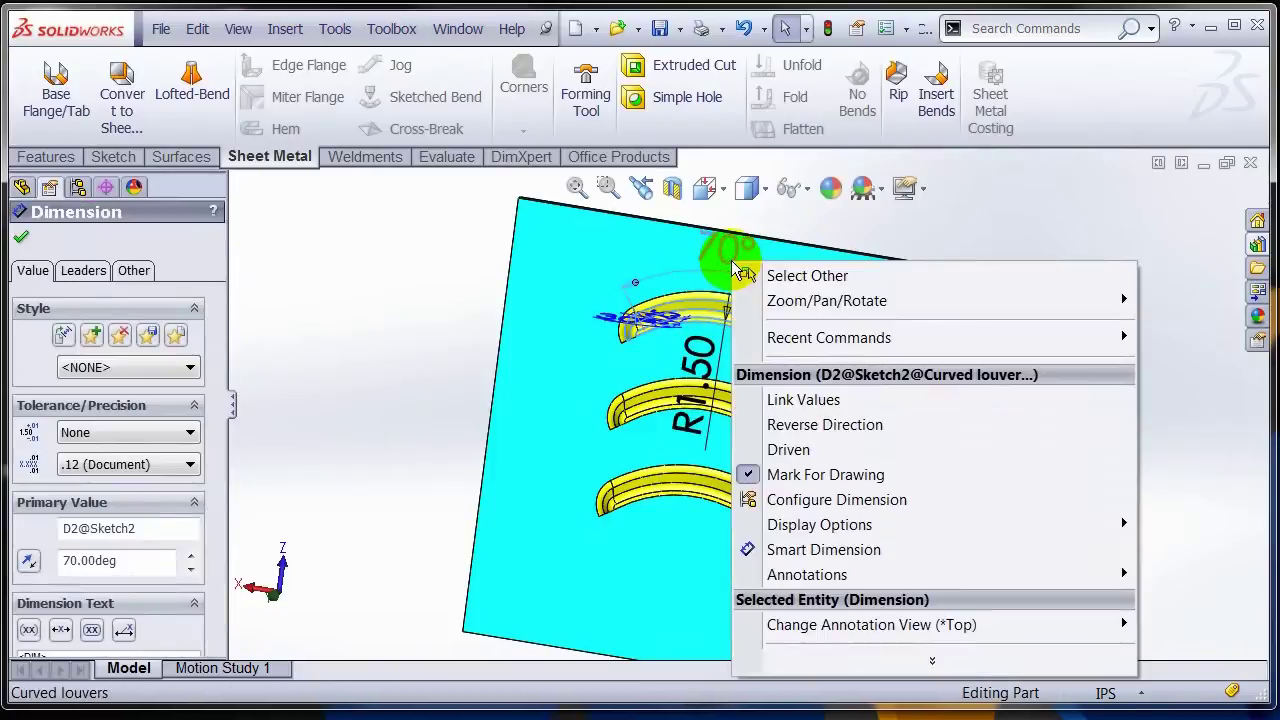
{"action": "left_click", "coordinate": [793, 500]}
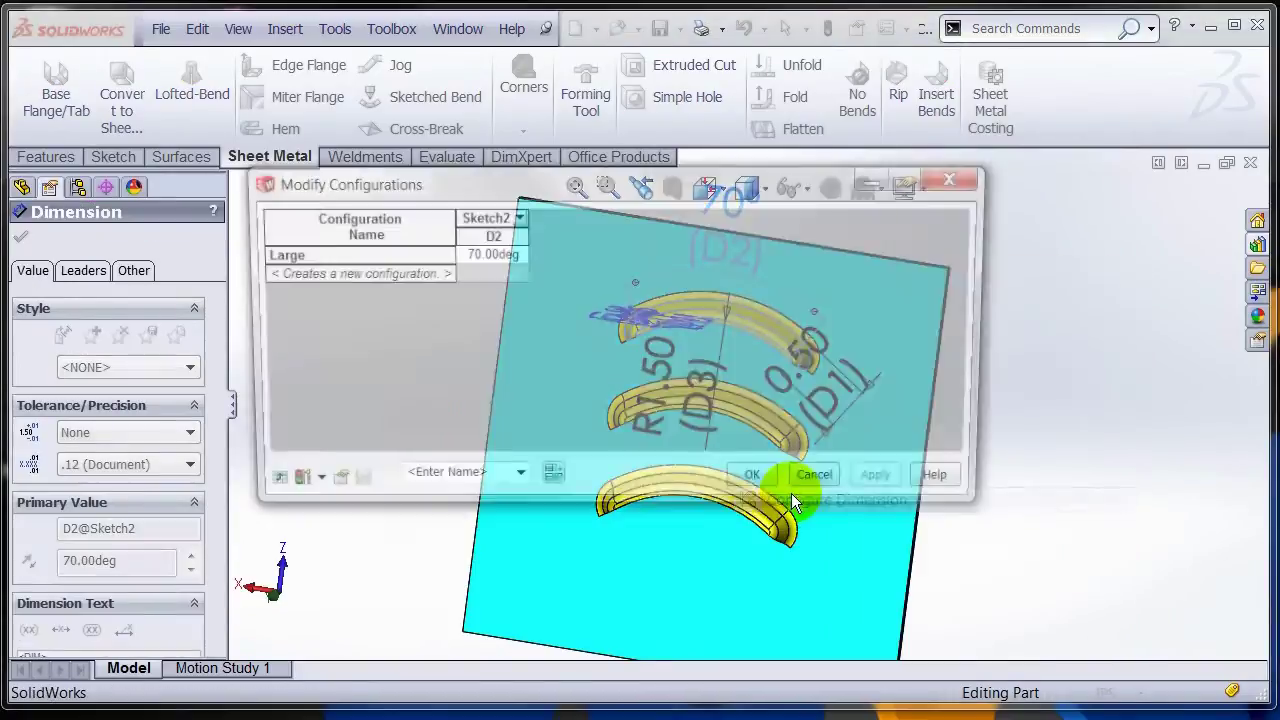
{"action": "left_click", "coordinate": [402, 274]}
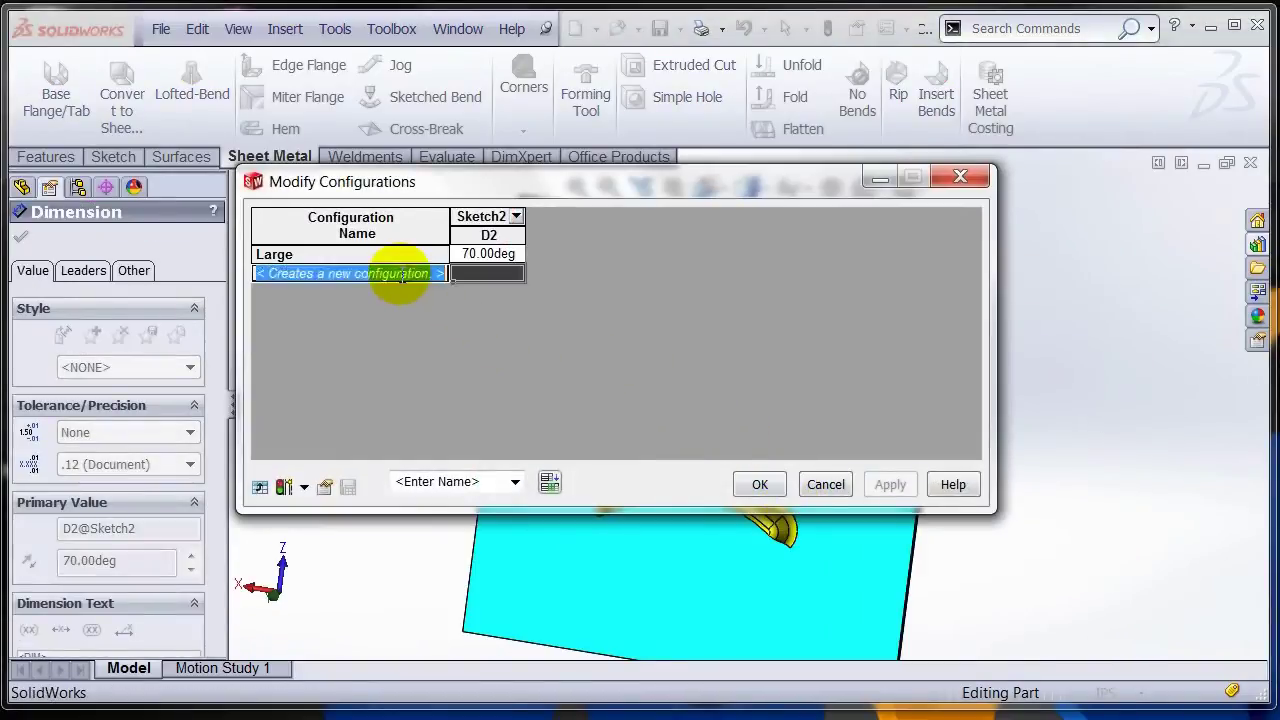
{"action": "type", "text": "Small"}
{"action": "key", "text": "Tab"}
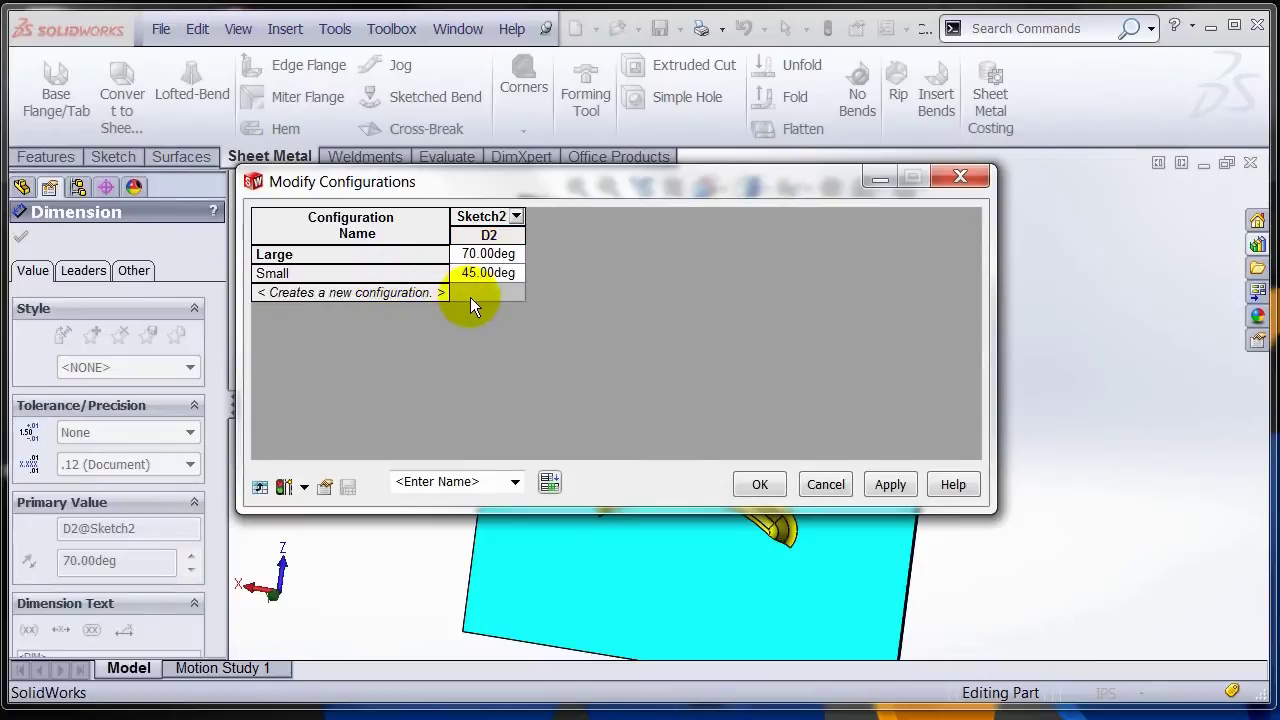
{"action": "left_click", "coordinate": [882, 484]}
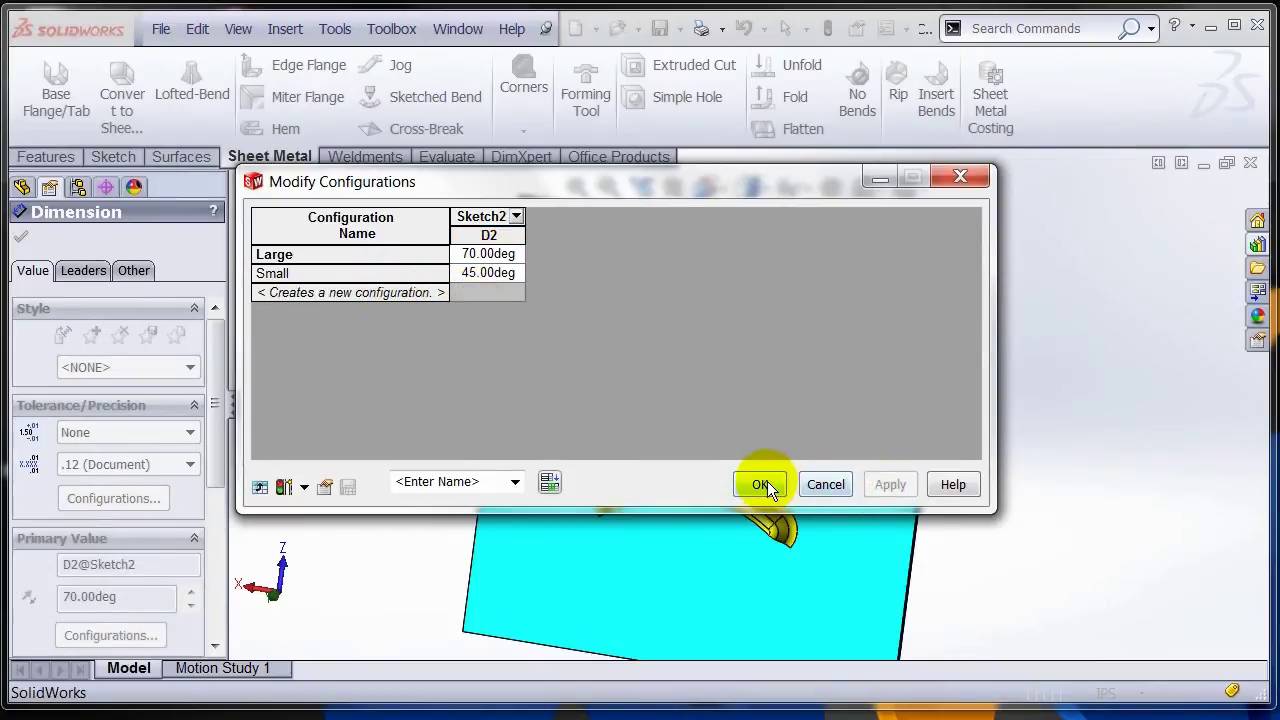
{"action": "left_click", "coordinate": [764, 483]}
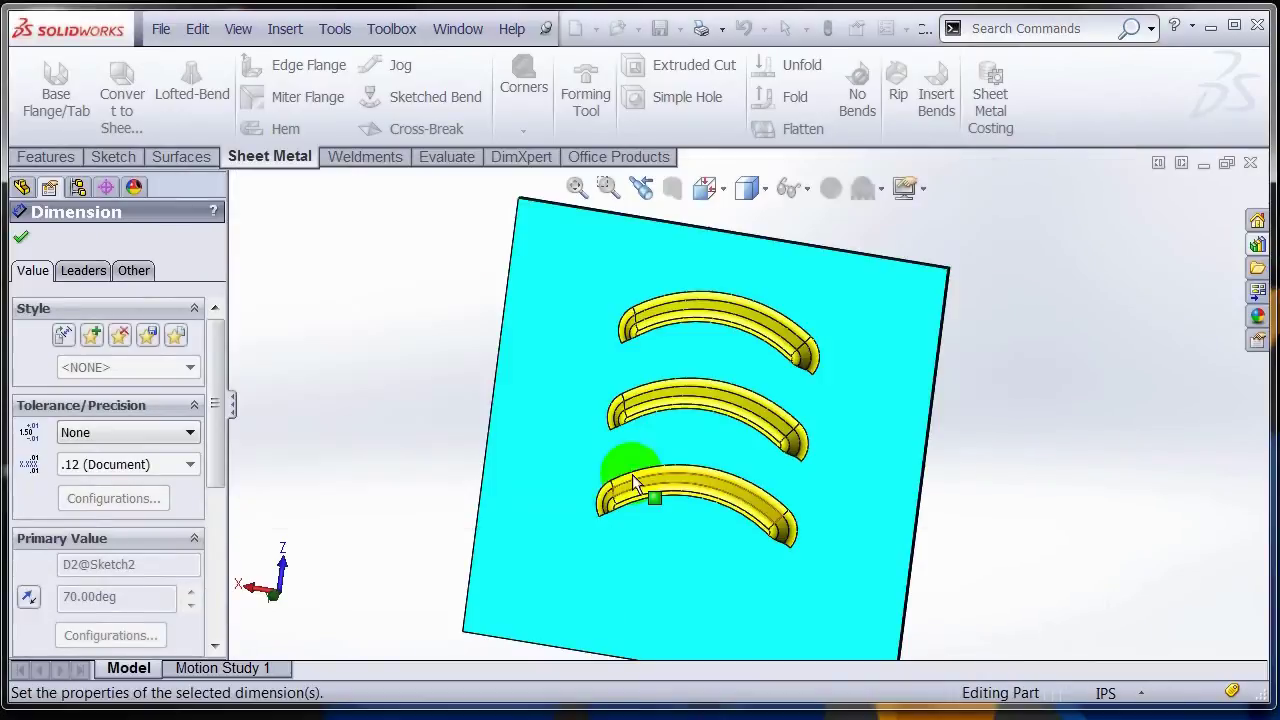
- Test the Small and Large configurations, save the part, and show the Design Library
{"action": "left_click", "coordinate": [80, 189]}
{"action": "double_click", "coordinate": [127, 277]}
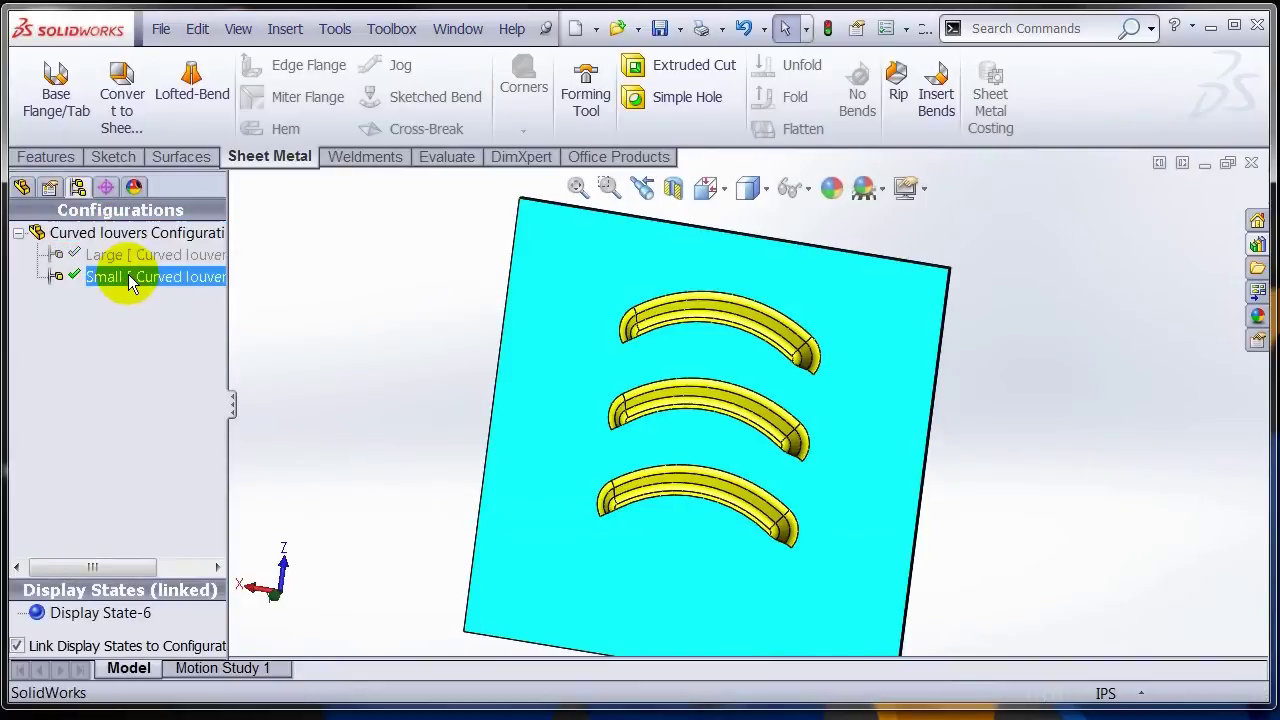
{"action": "double_click", "coordinate": [125, 255]}
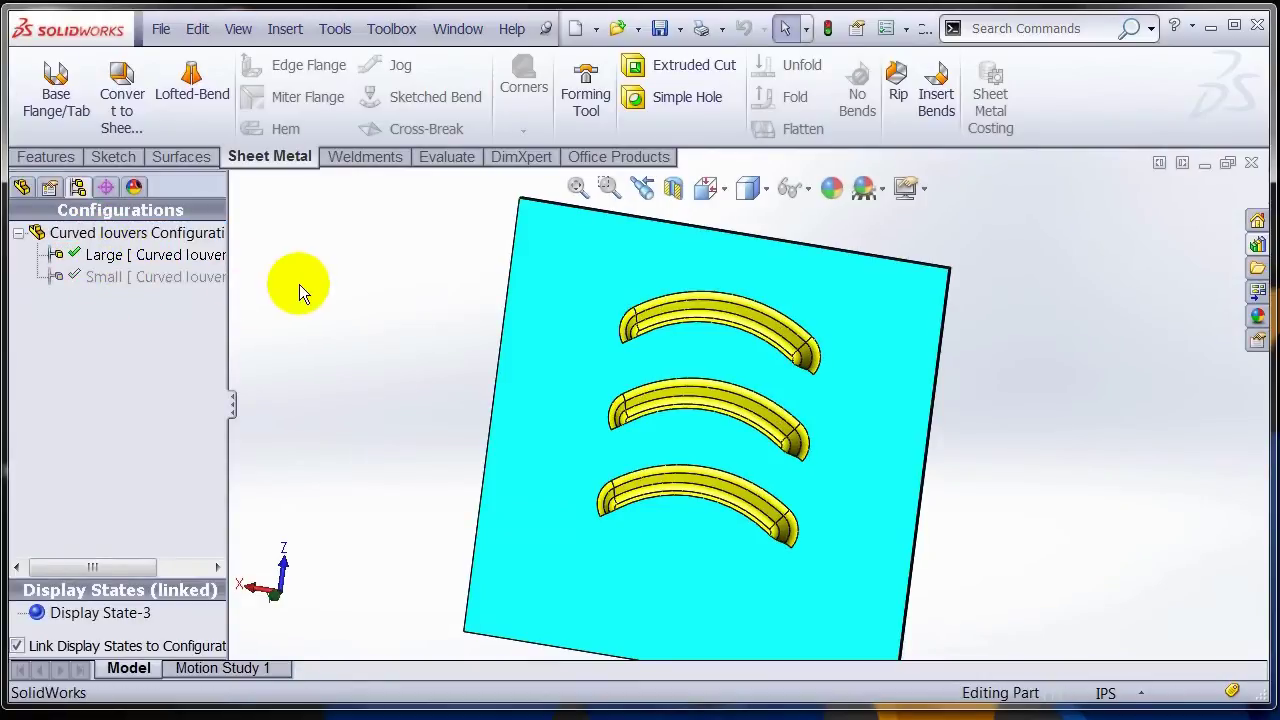
{"action": "left_click", "coordinate": [660, 30]}
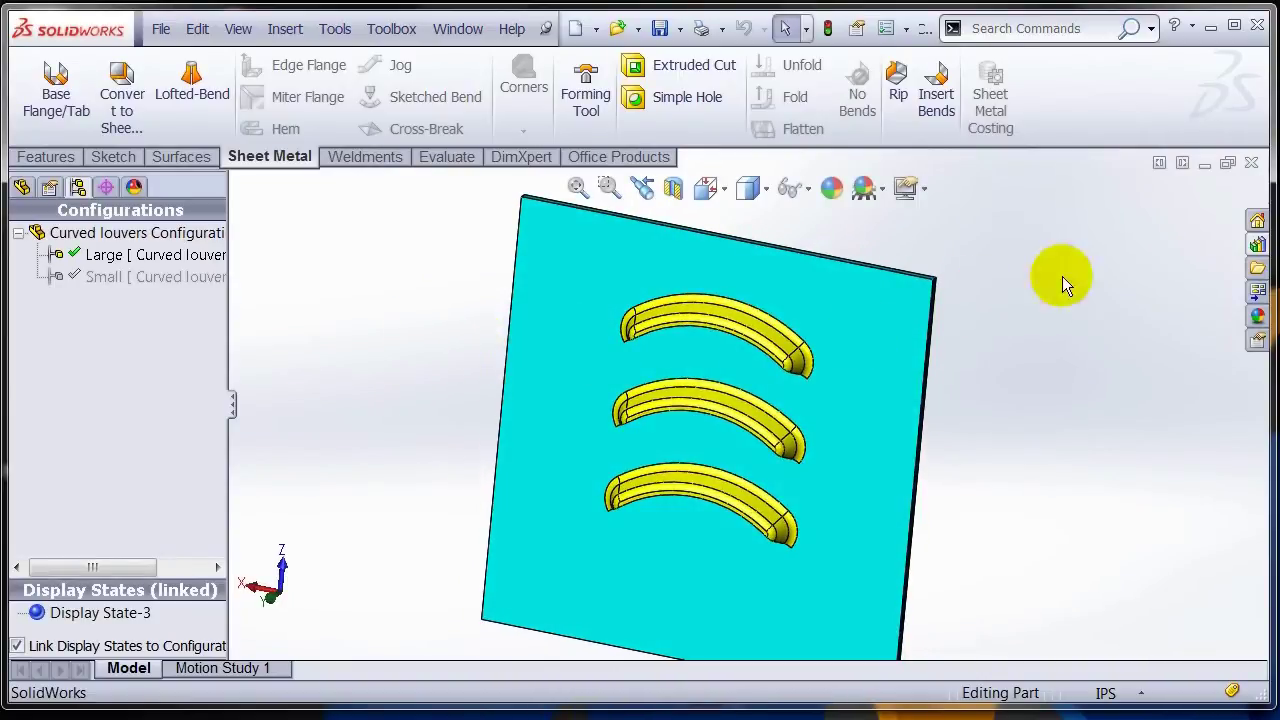
{"action": "left_click", "coordinate": [1256, 248]}
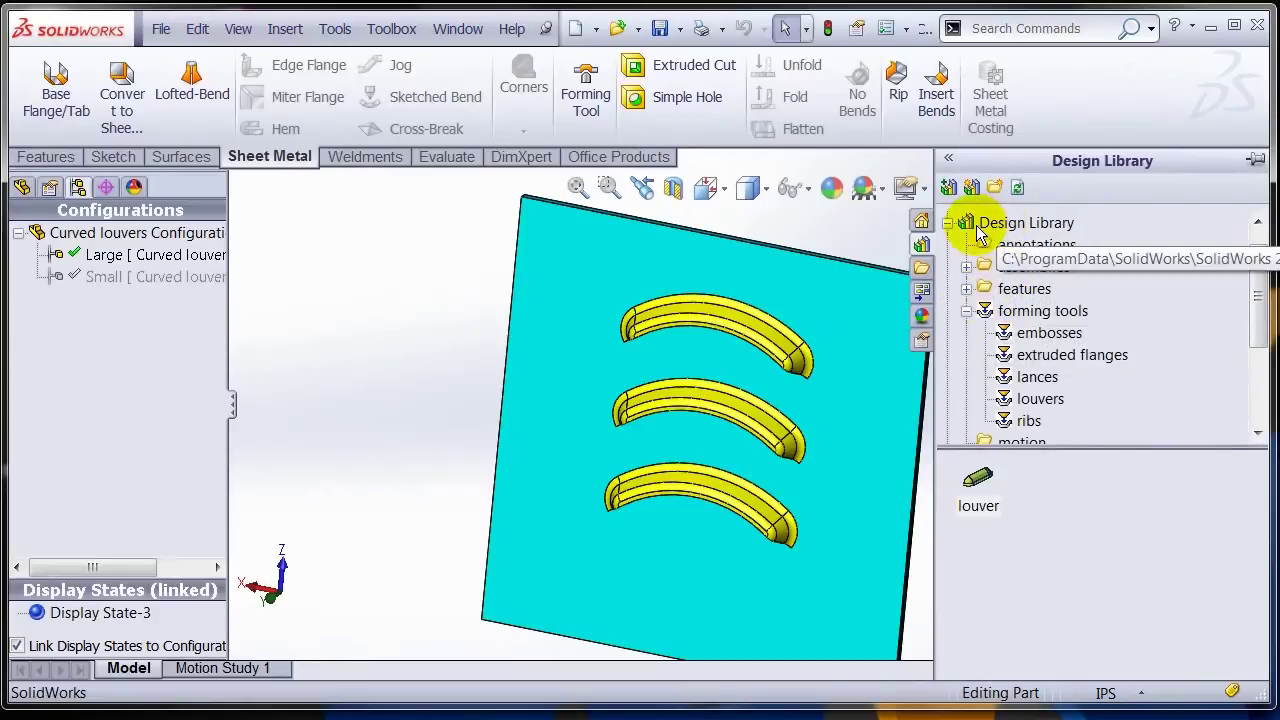
- Add SolidWorks Forming Tools as a Design Library file location and browse its contents
{"action": "left_click", "coordinate": [946, 223]}
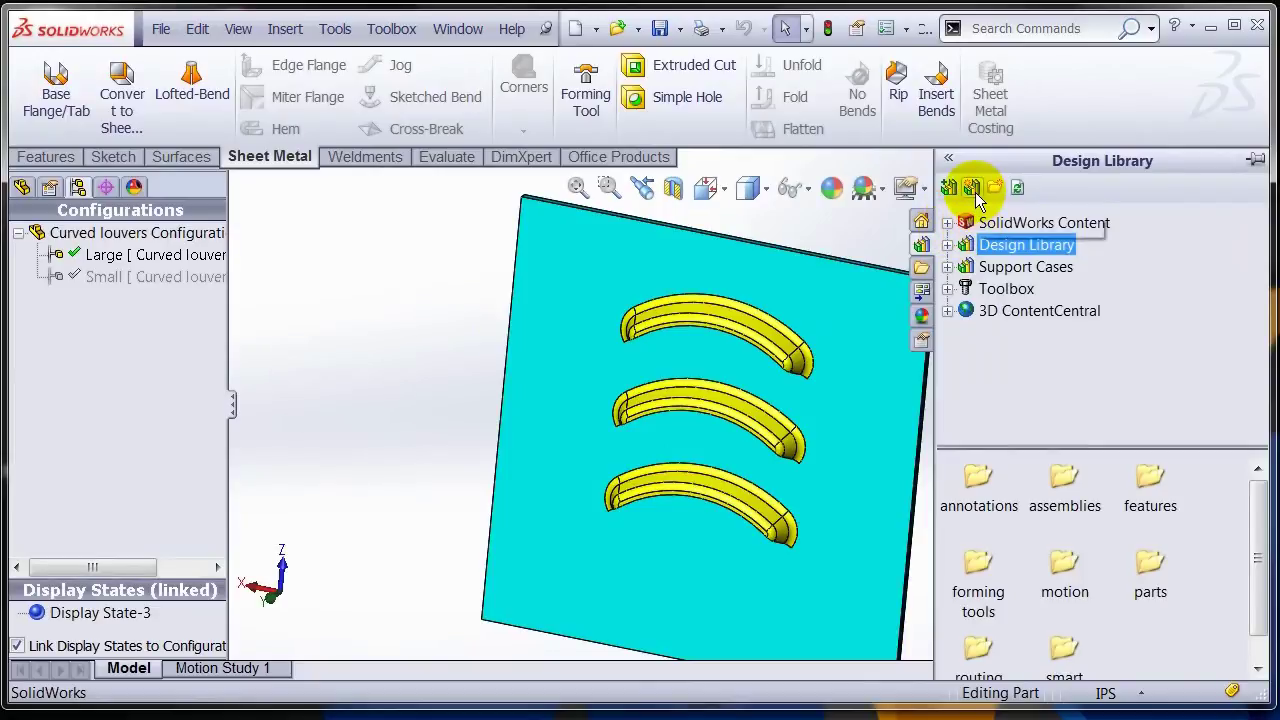
{"action": "left_click", "coordinate": [972, 190]}
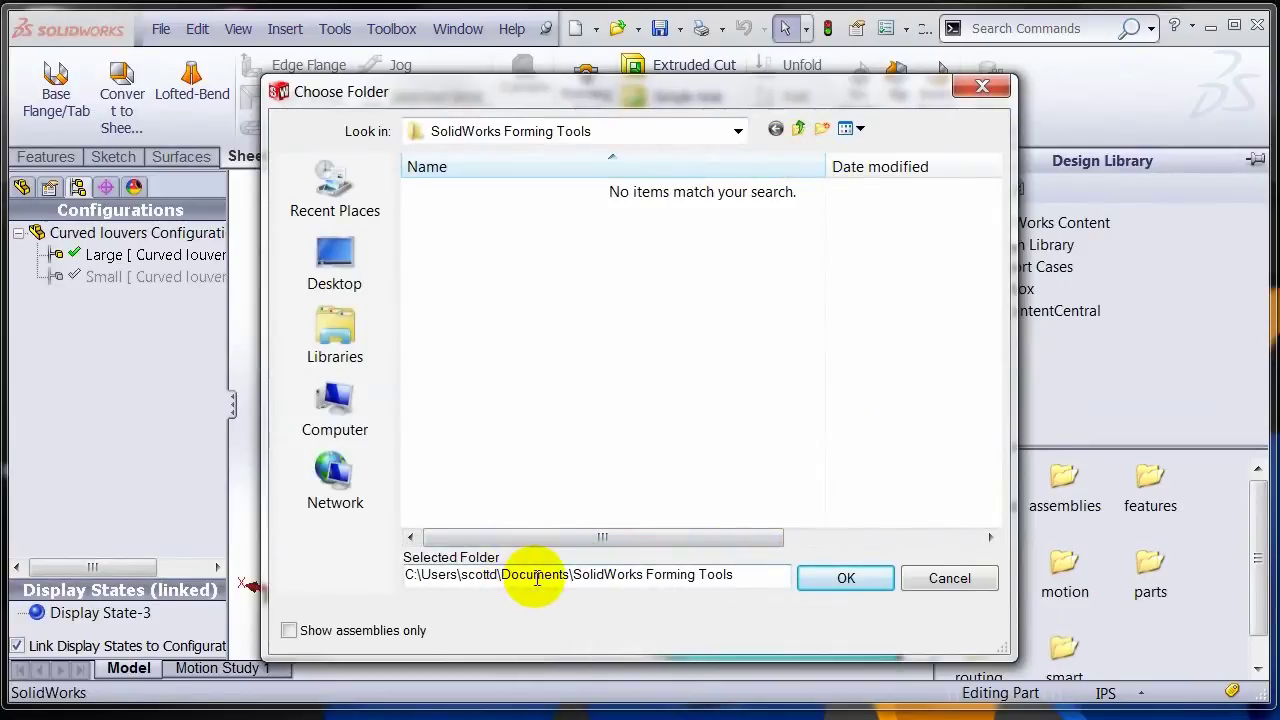
{"action": "left_click", "coordinate": [832, 580]}
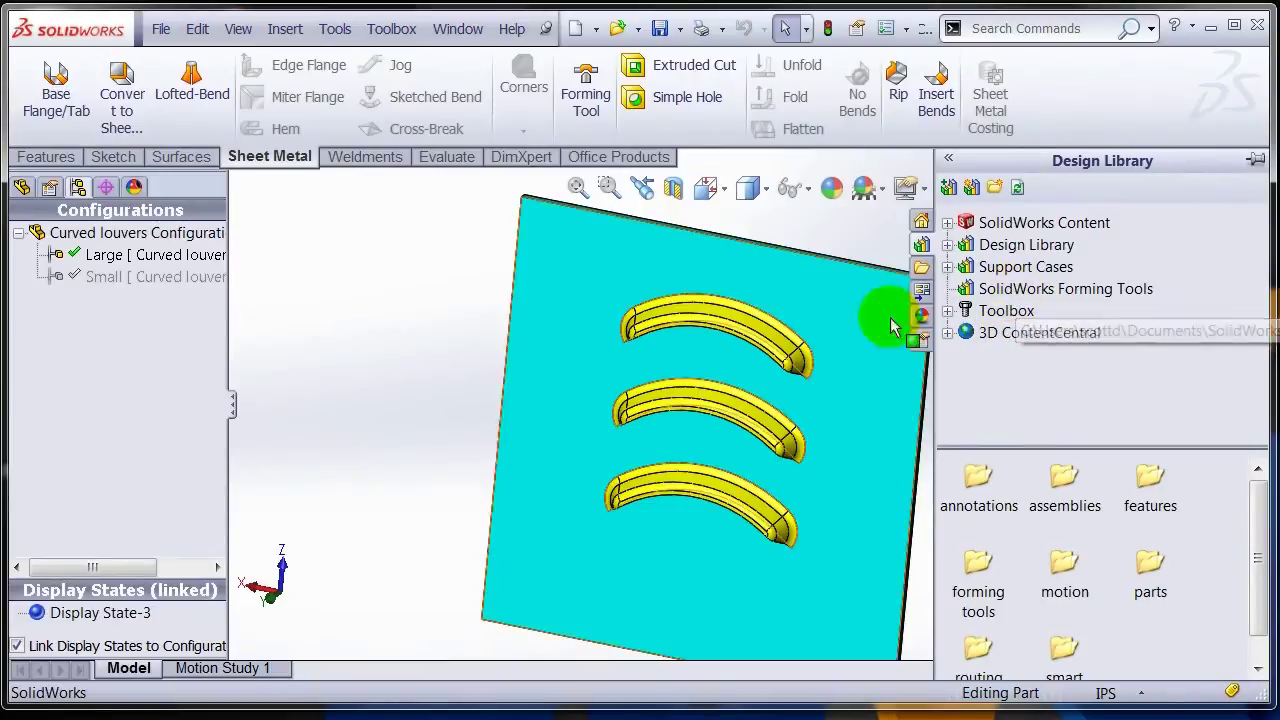
{"action": "left_click", "coordinate": [1018, 290]}
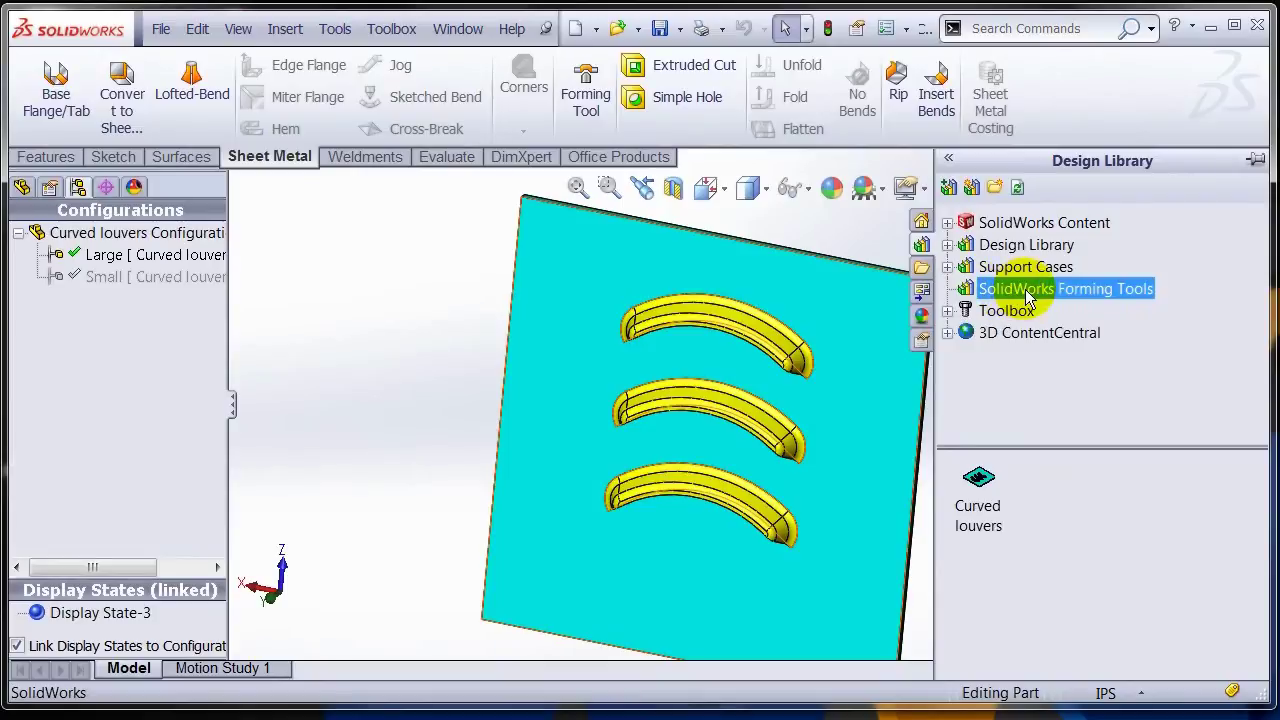
{"action": "left_click_drag", "start_coordinate": [979, 477], "coordinate": [966, 318]}
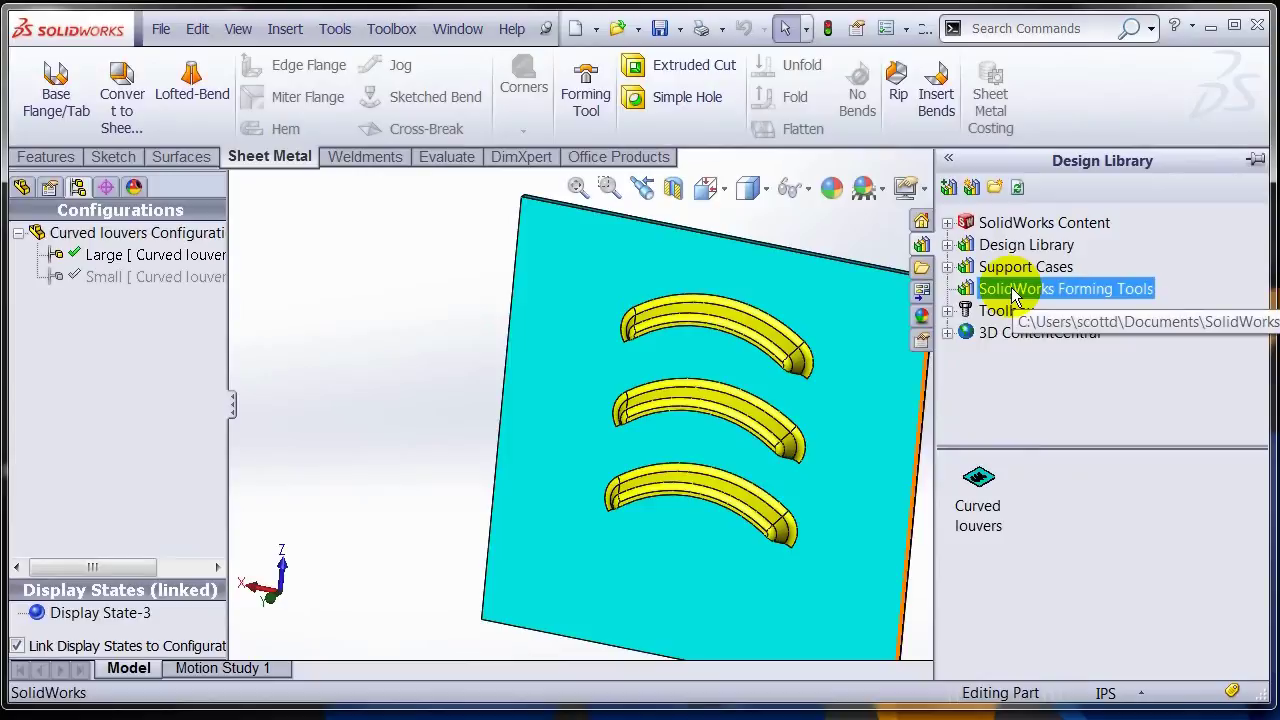
- Mark the SolidWorks Forming Tools folder as a Forming Tools Folder and verify the setting
{"action": "right_click", "coordinate": [1013, 293]}
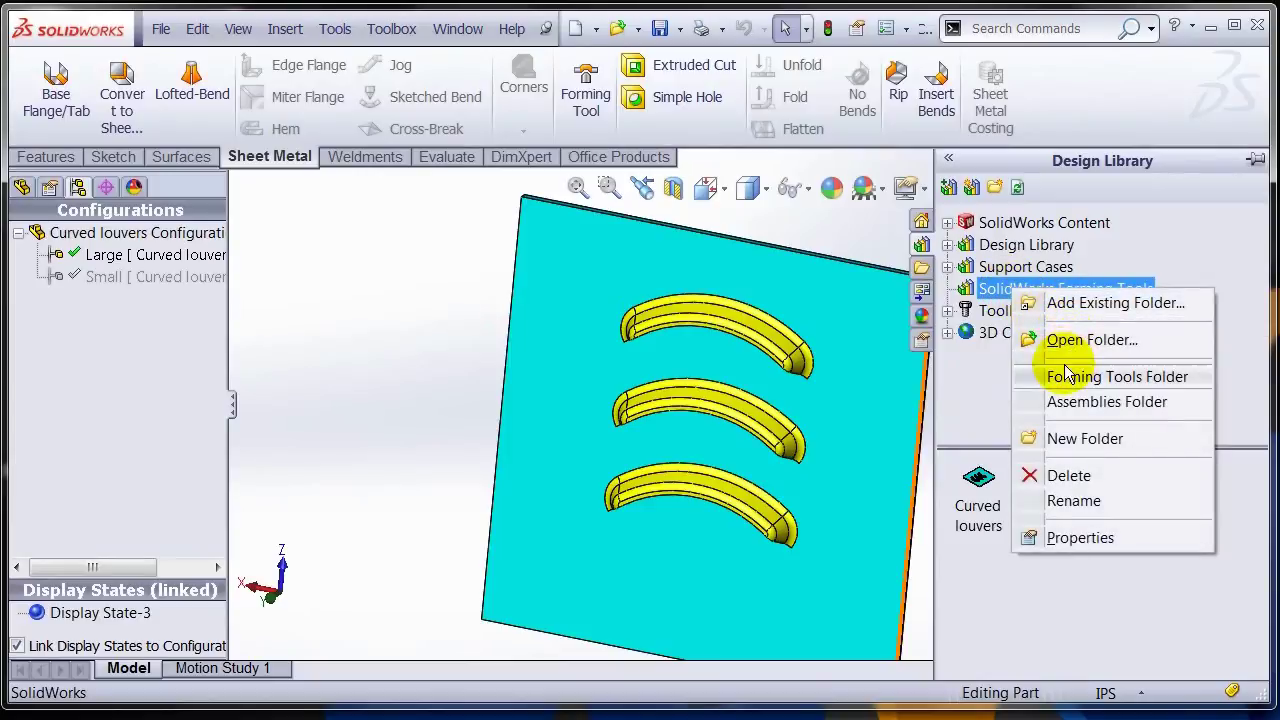
{"action": "left_click", "coordinate": [1128, 376]}
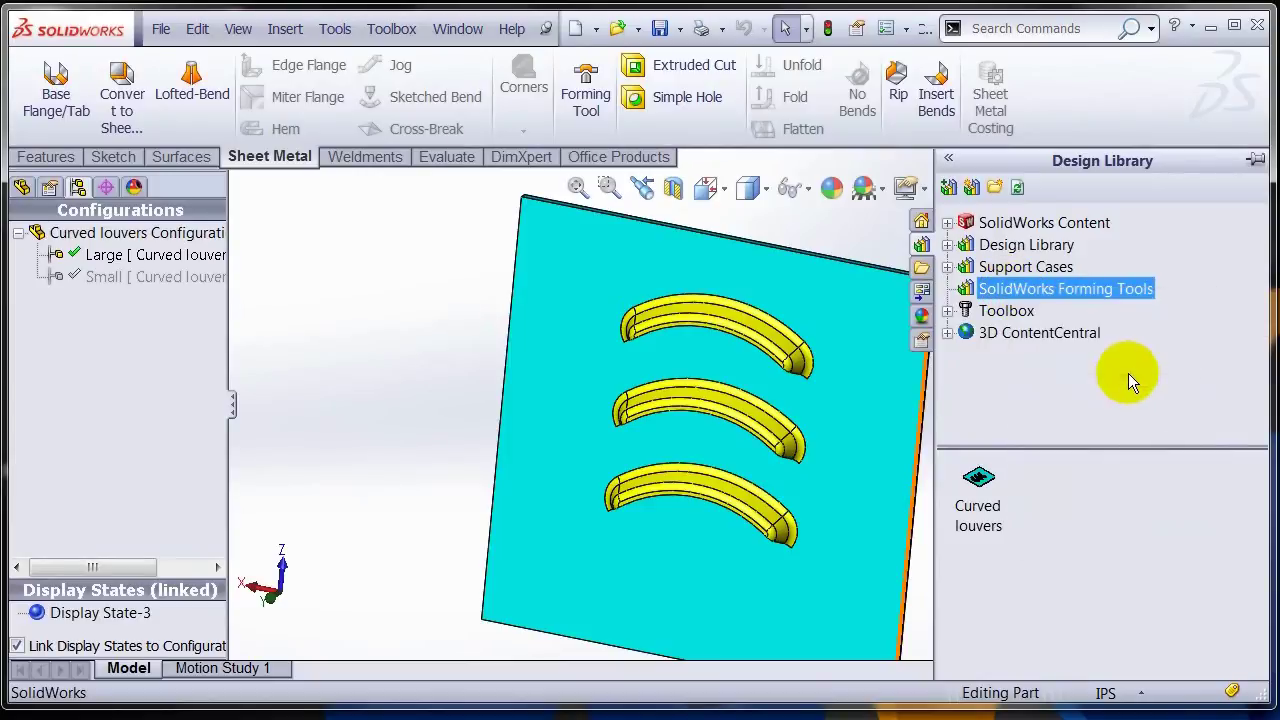
{"action": "right_click", "coordinate": [1086, 292]}
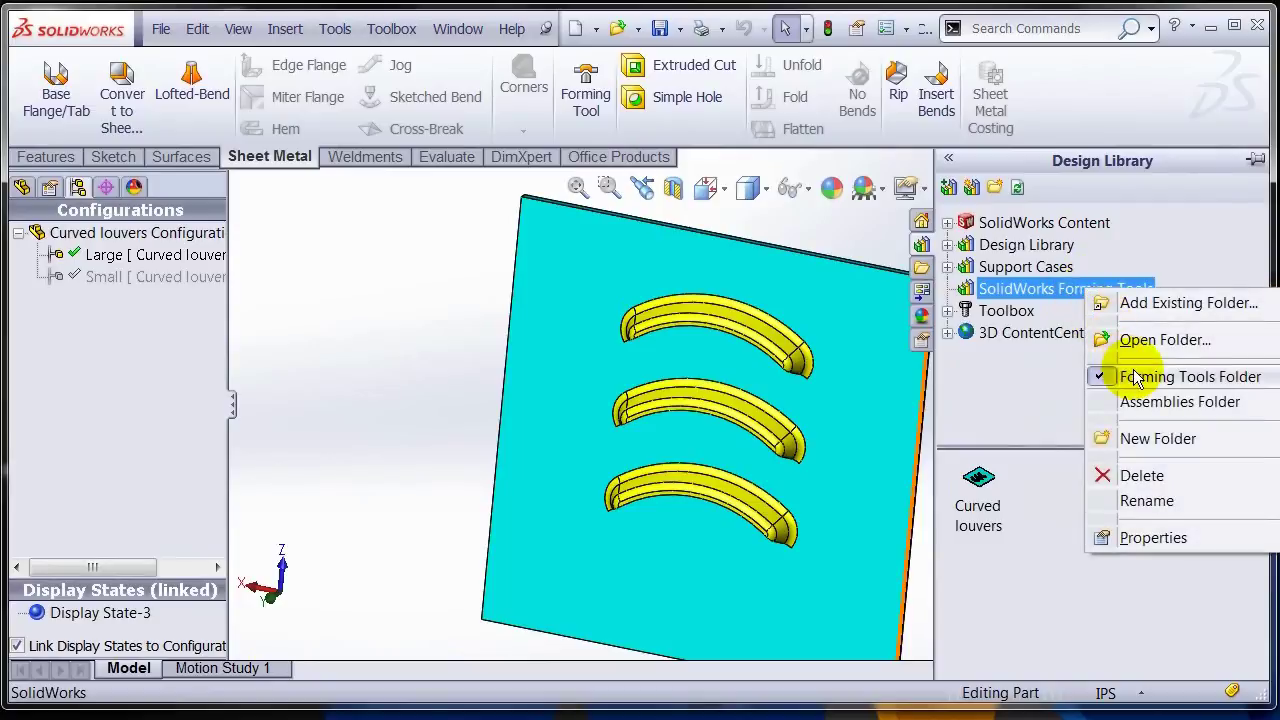
{"action": "left_click", "coordinate": [1090, 376]}
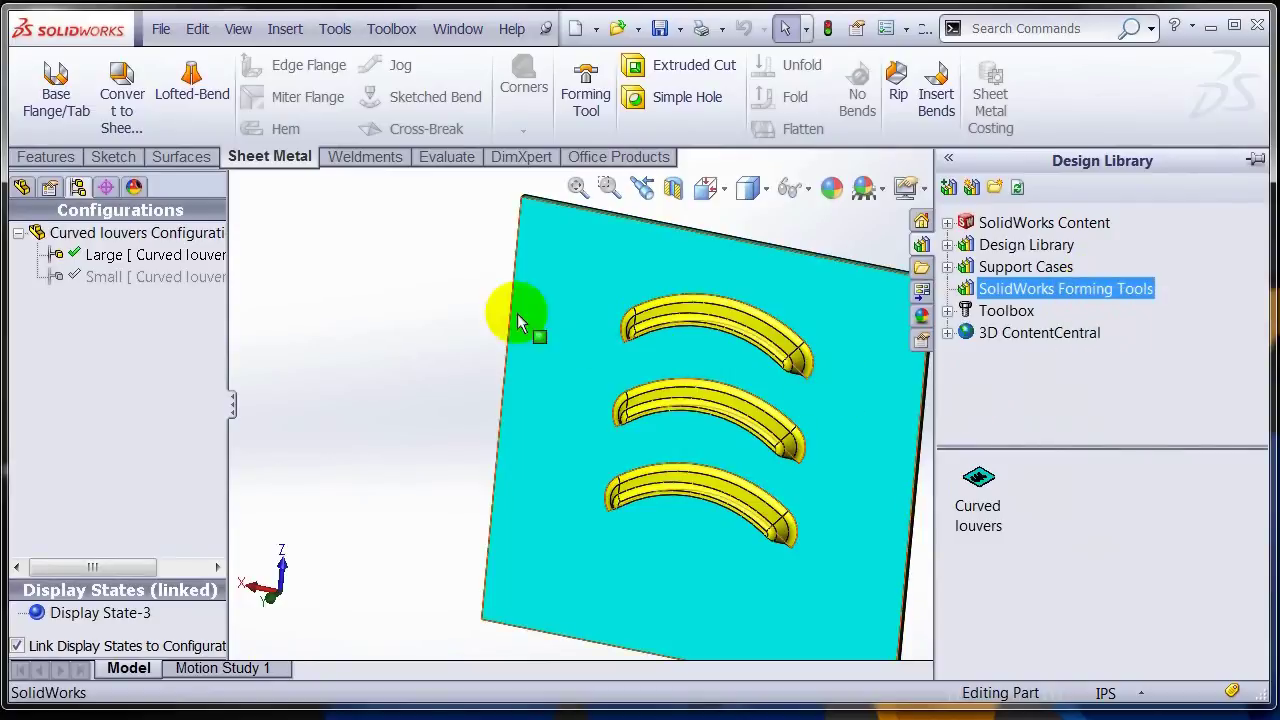
- Switch to Part3 and drop the Curved louvers tool from the Design Library onto the flange face
{"action": "left_click", "coordinate": [458, 28]}
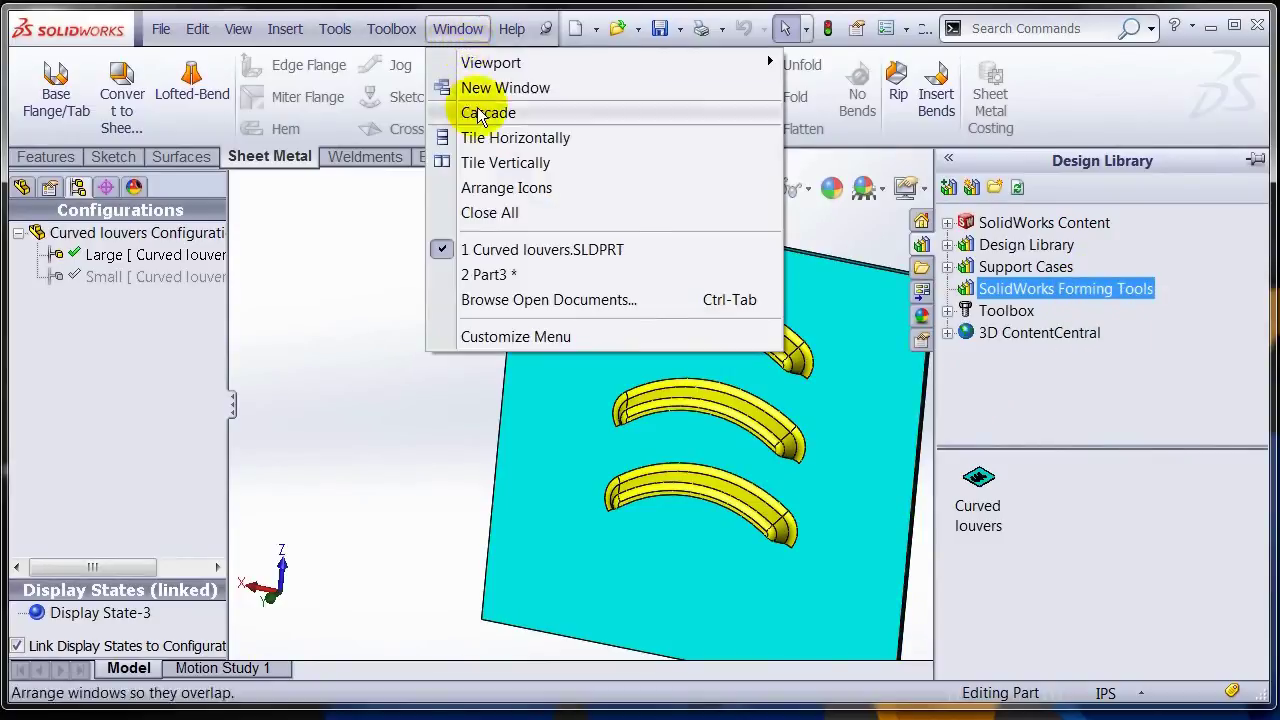
{"action": "left_click", "coordinate": [489, 274]}
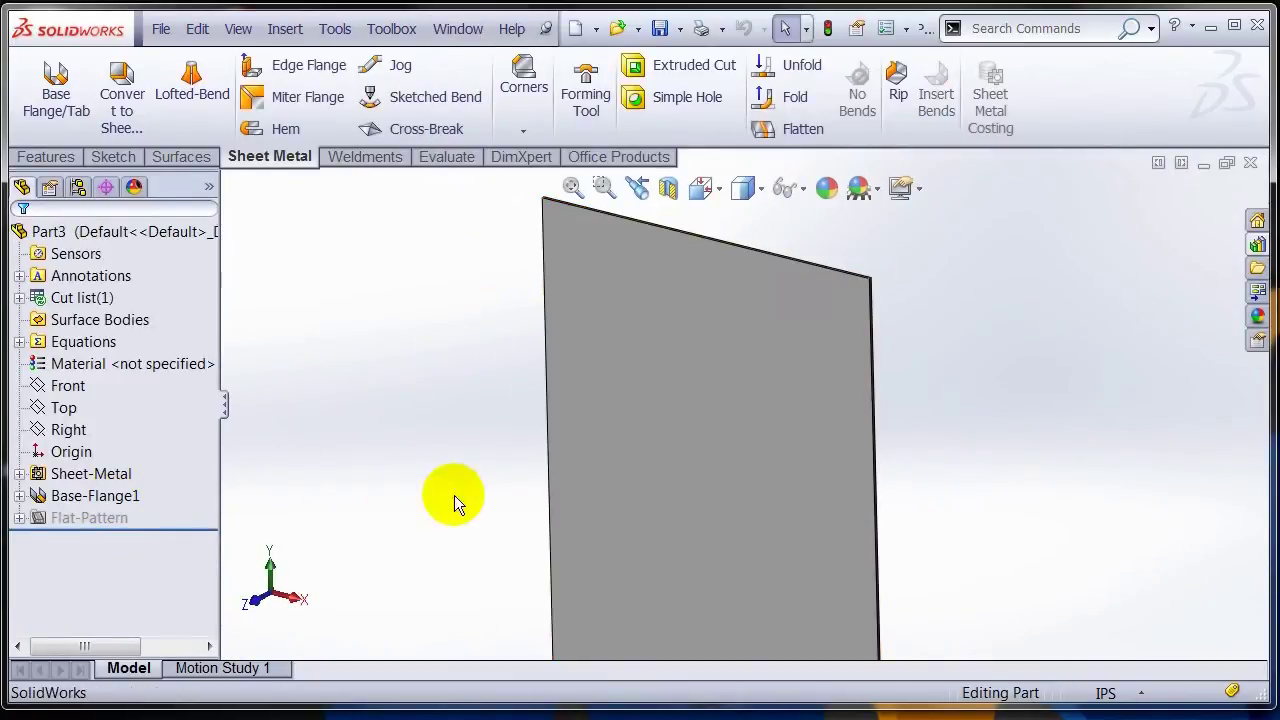
{"action": "left_click", "coordinate": [1257, 244]}
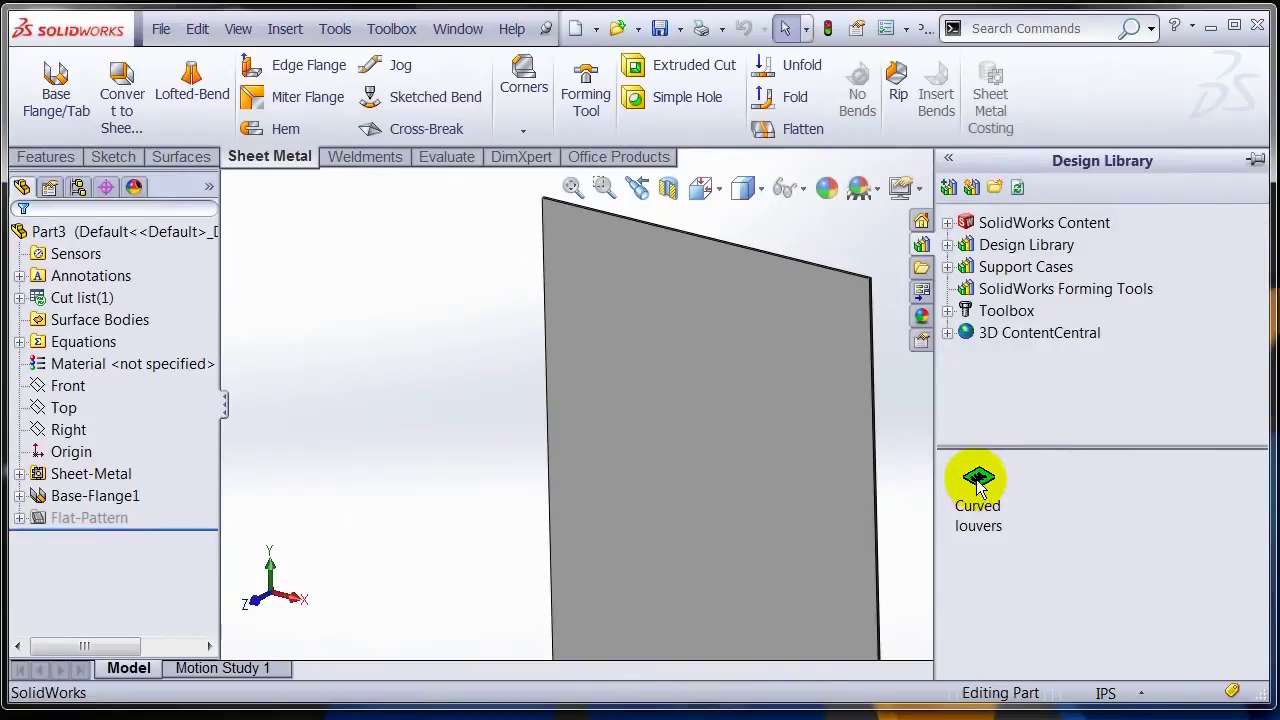
{"action": "left_click_drag", "start_coordinate": [978, 483], "coordinate": [692, 470]}
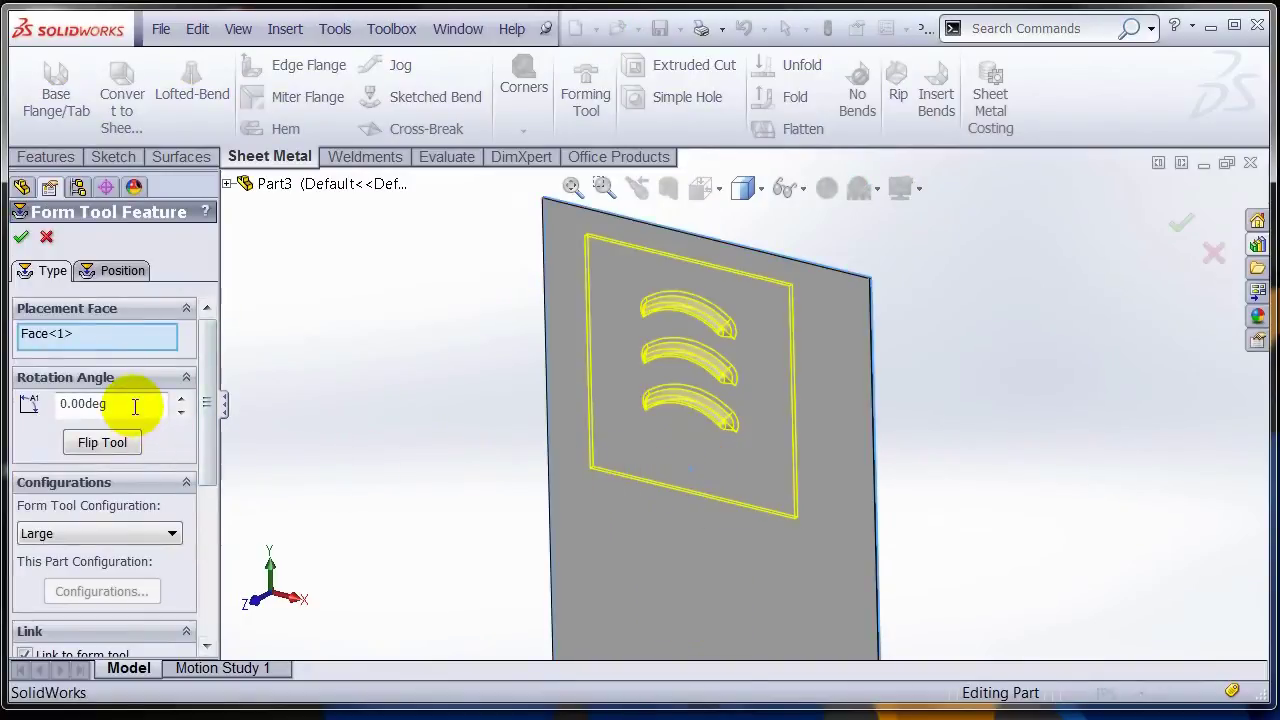
- Try Flip Tool and the Small configuration, then settle on the original side at Large
{"action": "left_click", "coordinate": [114, 445]}
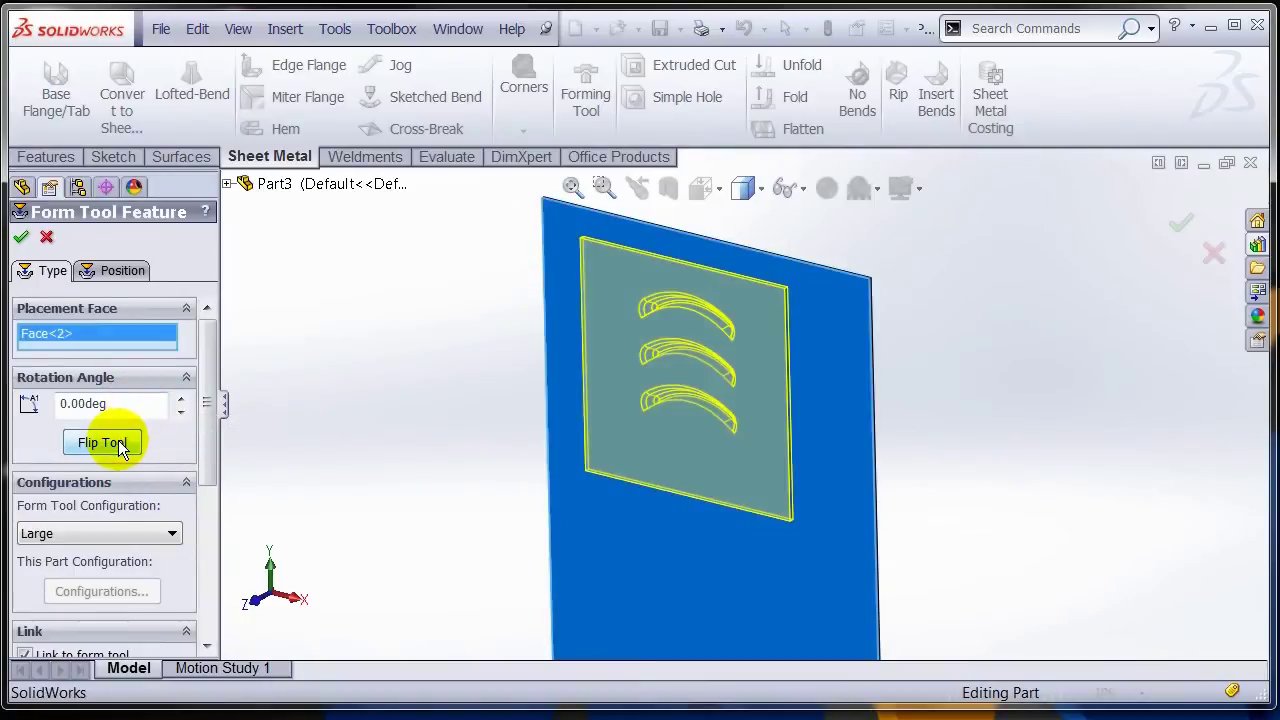
{"action": "left_click", "coordinate": [118, 442]}
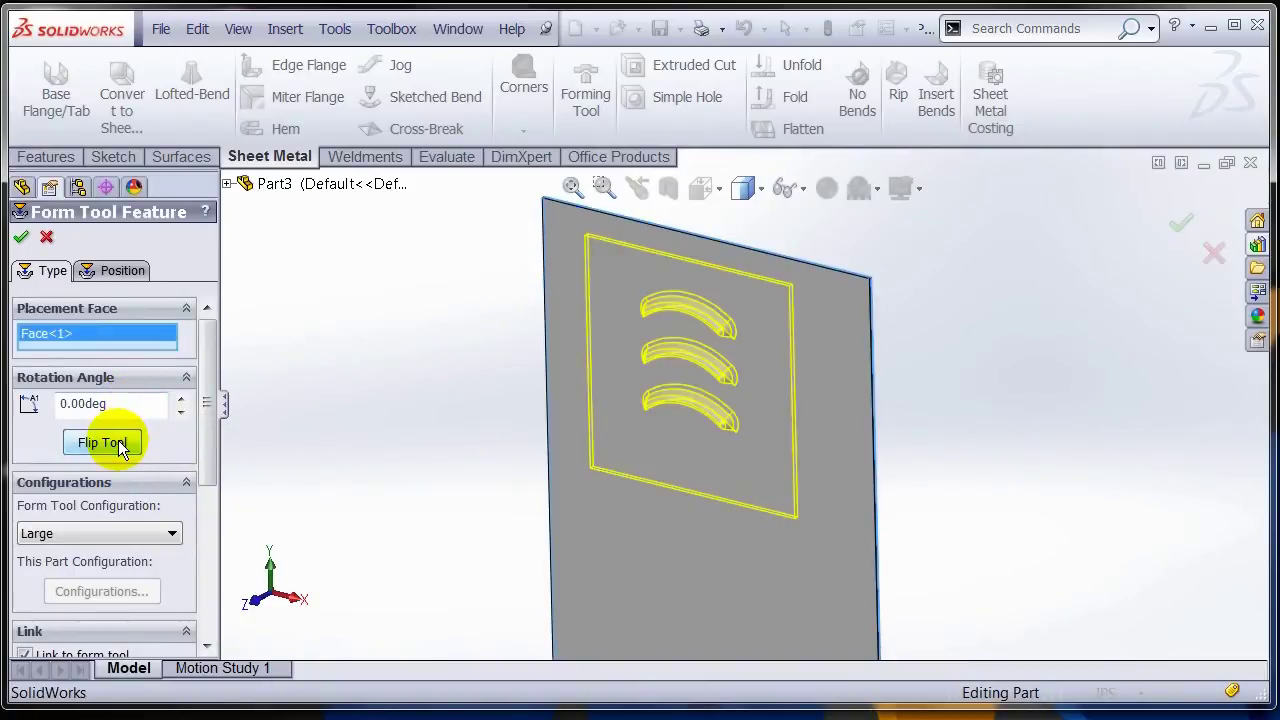
{"action": "left_click", "coordinate": [148, 533]}
{"action": "left_click", "coordinate": [108, 565]}
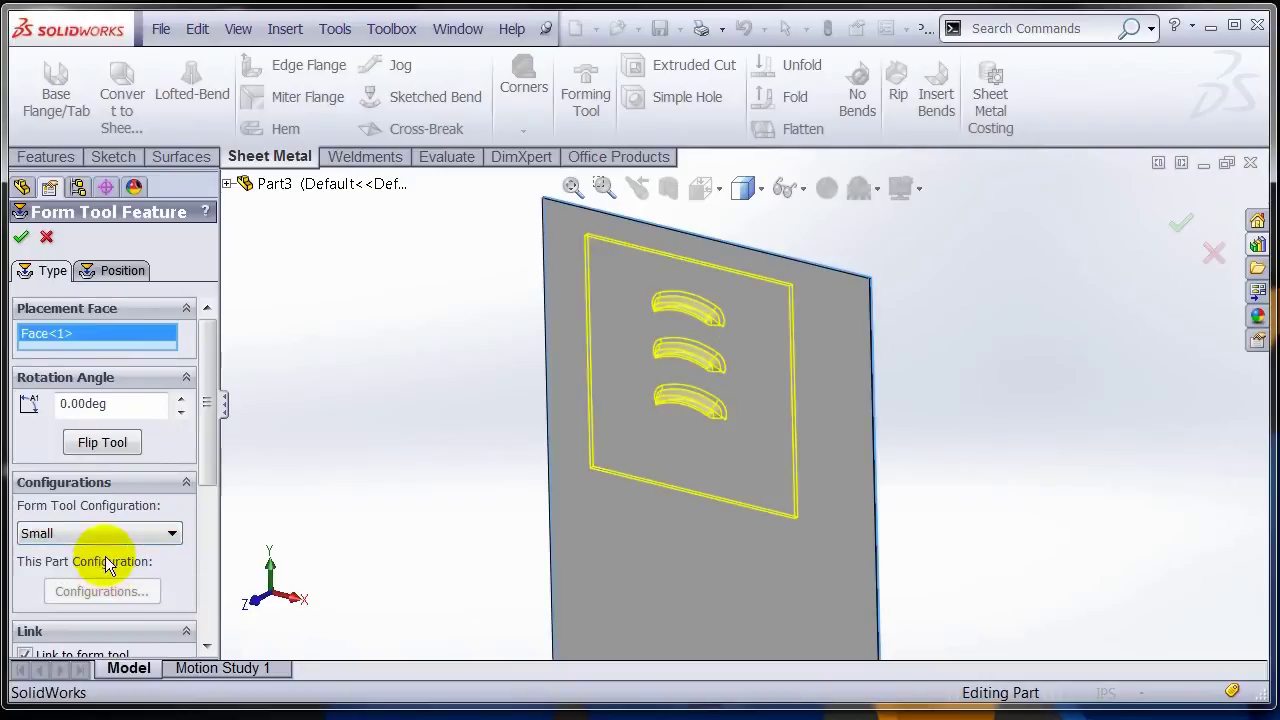
{"action": "left_click", "coordinate": [102, 531]}
{"action": "left_click", "coordinate": [92, 548]}
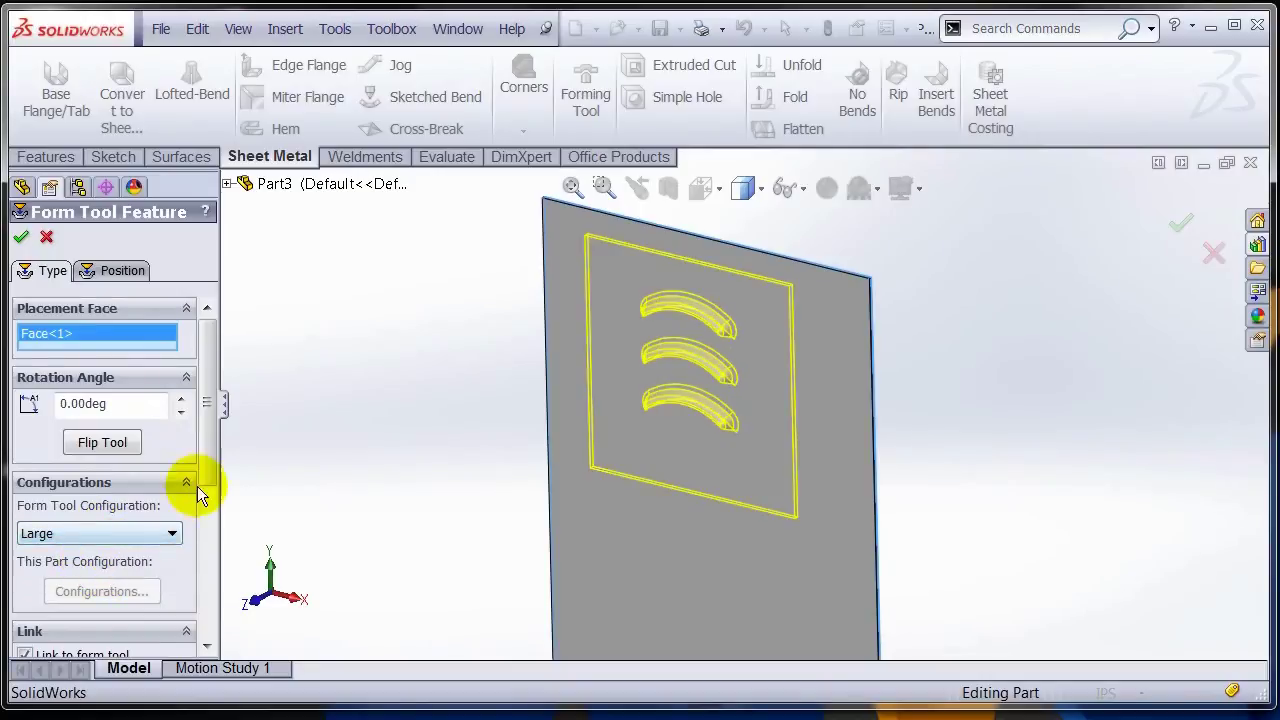
{"action": "scroll", "coordinate": [204, 475], "scroll_direction": "down", "scroll_amount": 3}
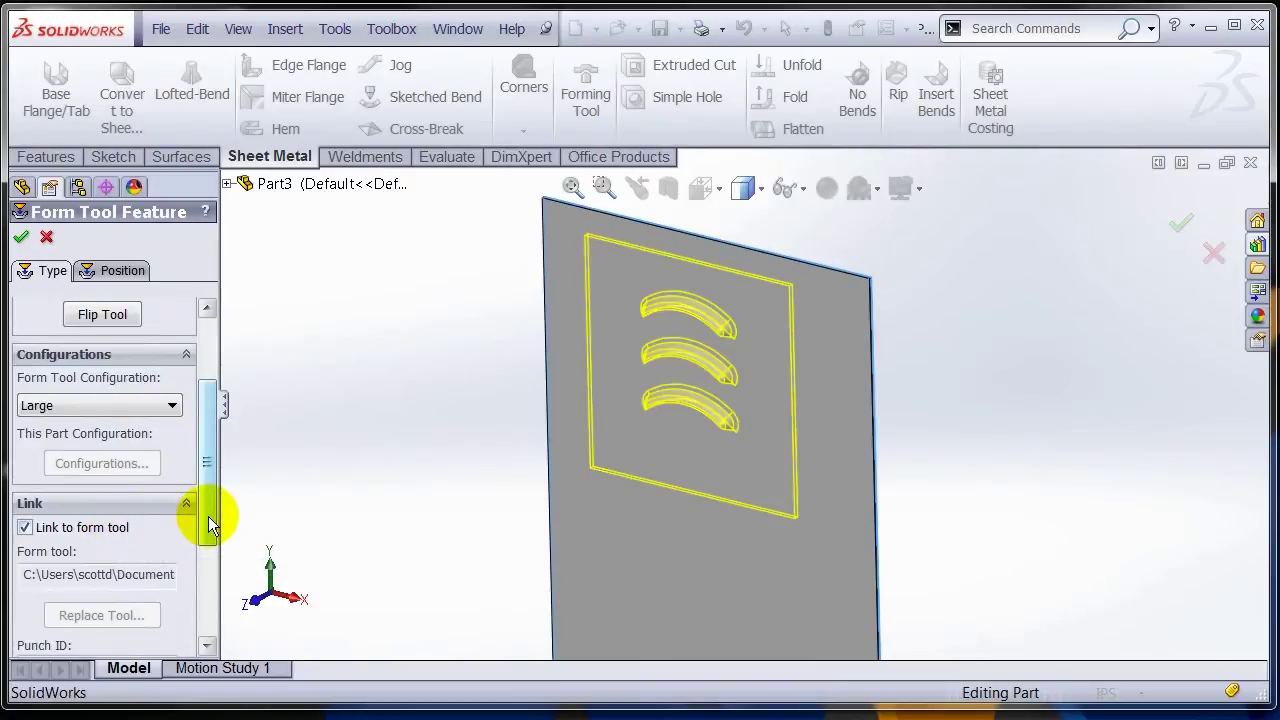
- Dimension the louver tool's location point 4.00 in from the plate's left edge
{"action": "left_click_drag", "start_coordinate": [209, 518], "coordinate": [209, 449]}
{"action": "left_click", "coordinate": [121, 272]}
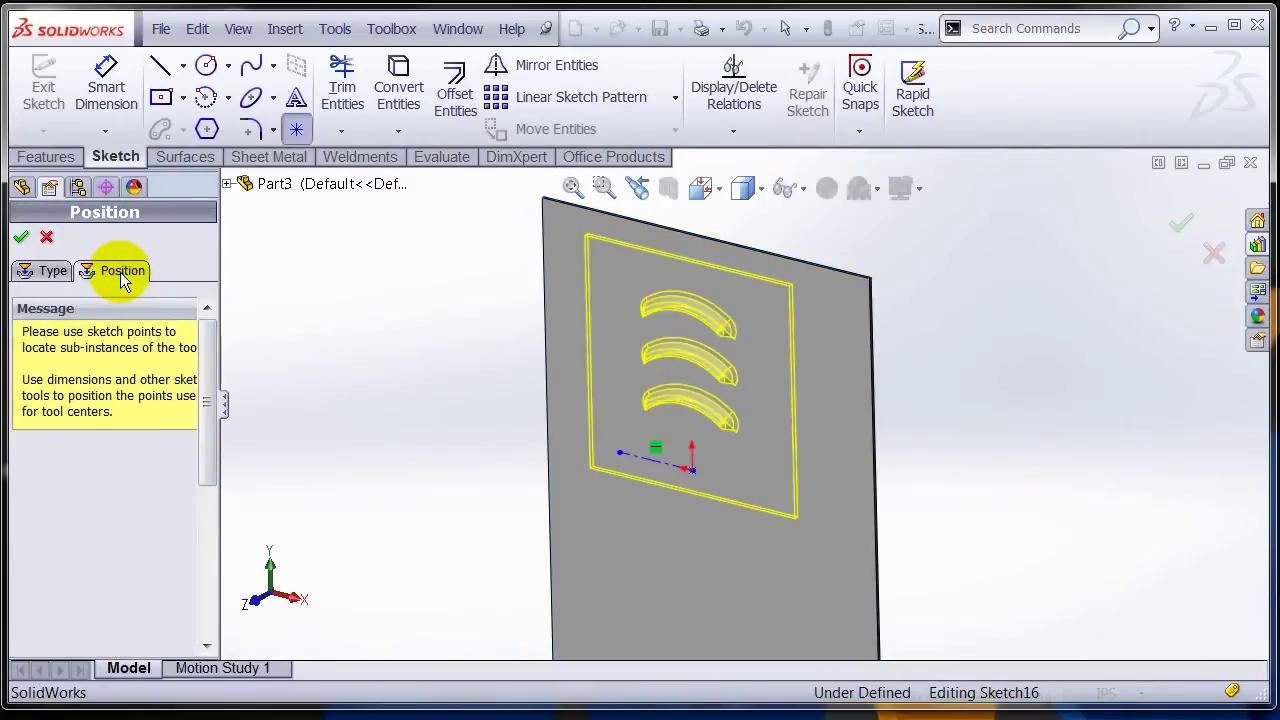
{"action": "left_click", "coordinate": [106, 88]}
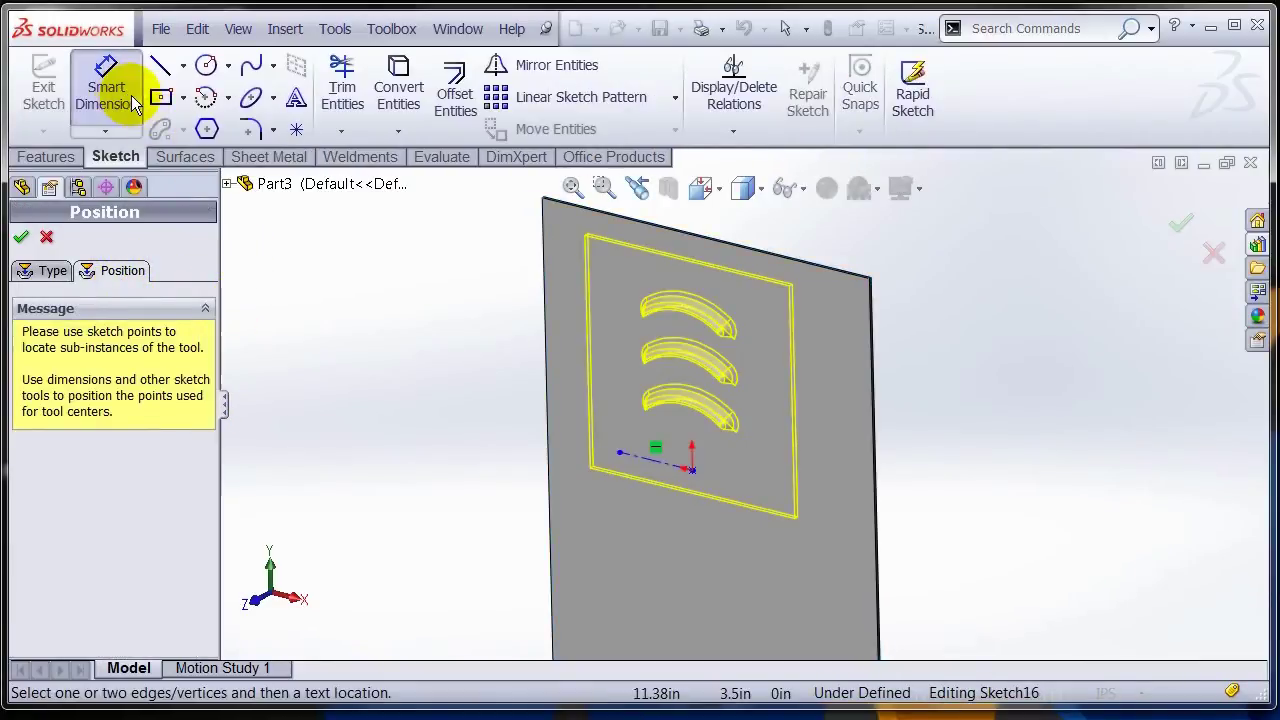
{"action": "left_click", "coordinate": [690, 468]}
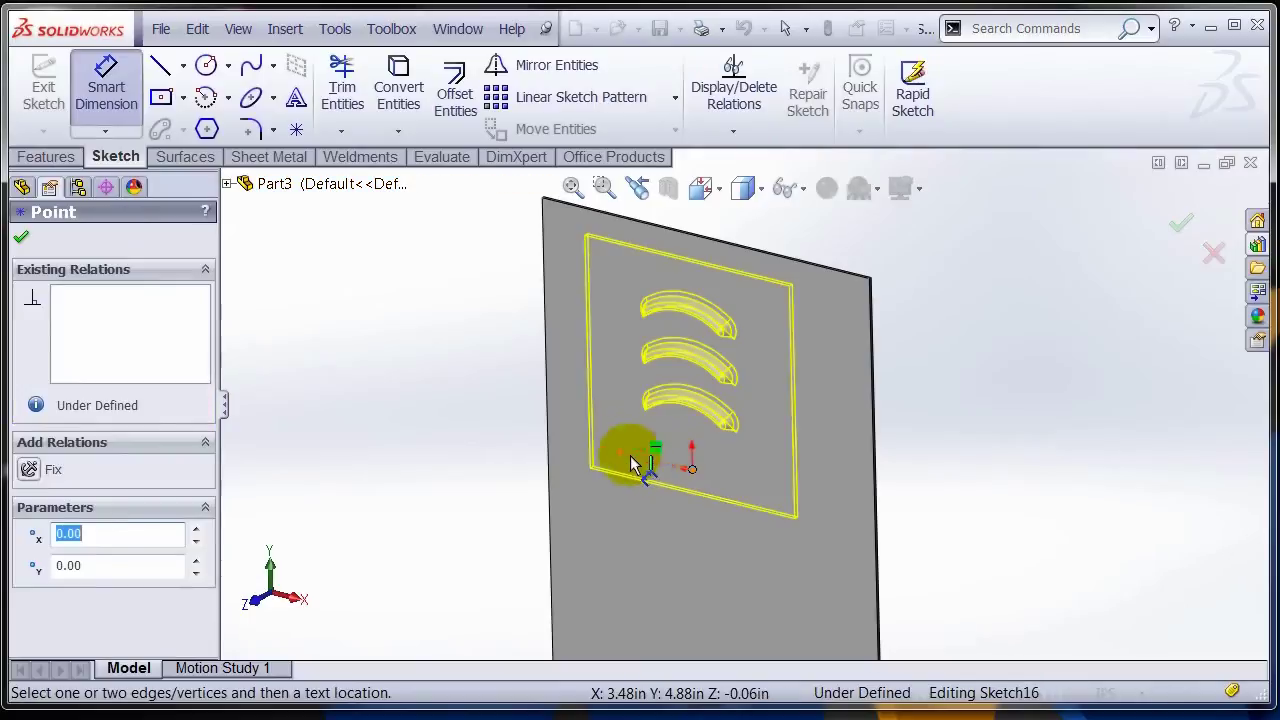
{"action": "left_click", "coordinate": [550, 431]}
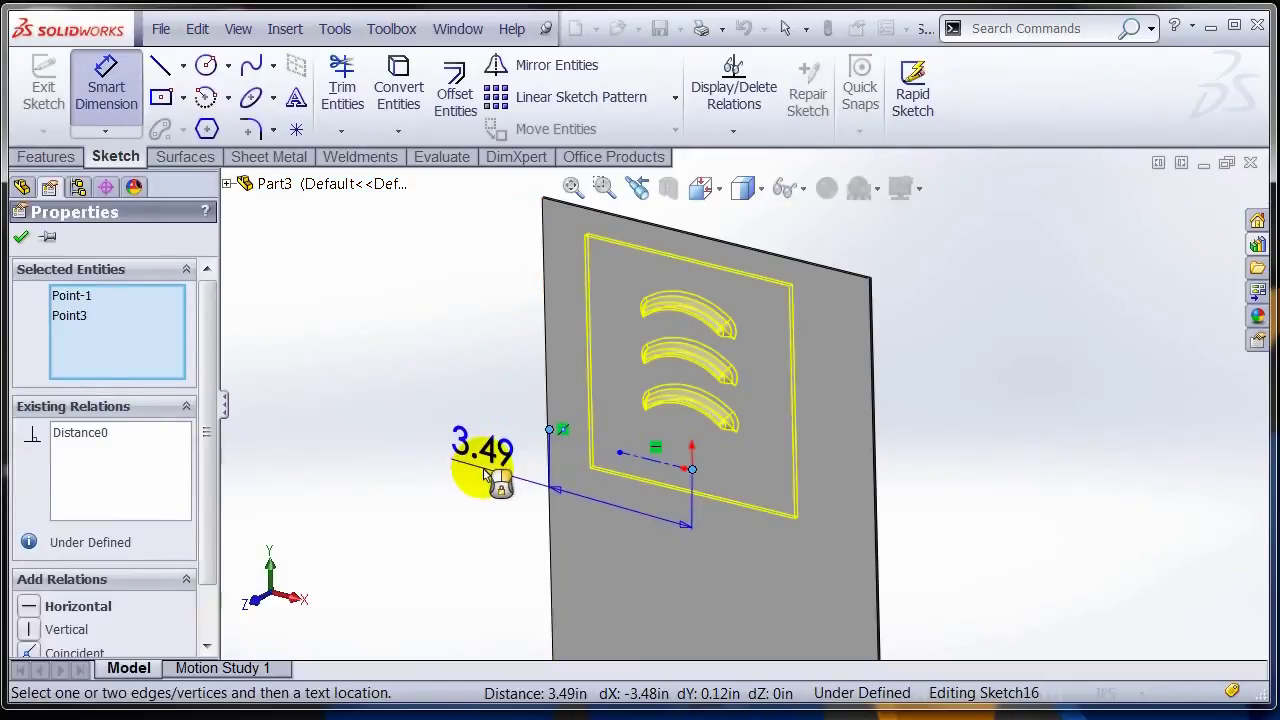
{"action": "left_click", "coordinate": [486, 466]}
{"action": "type", "text": "44"}
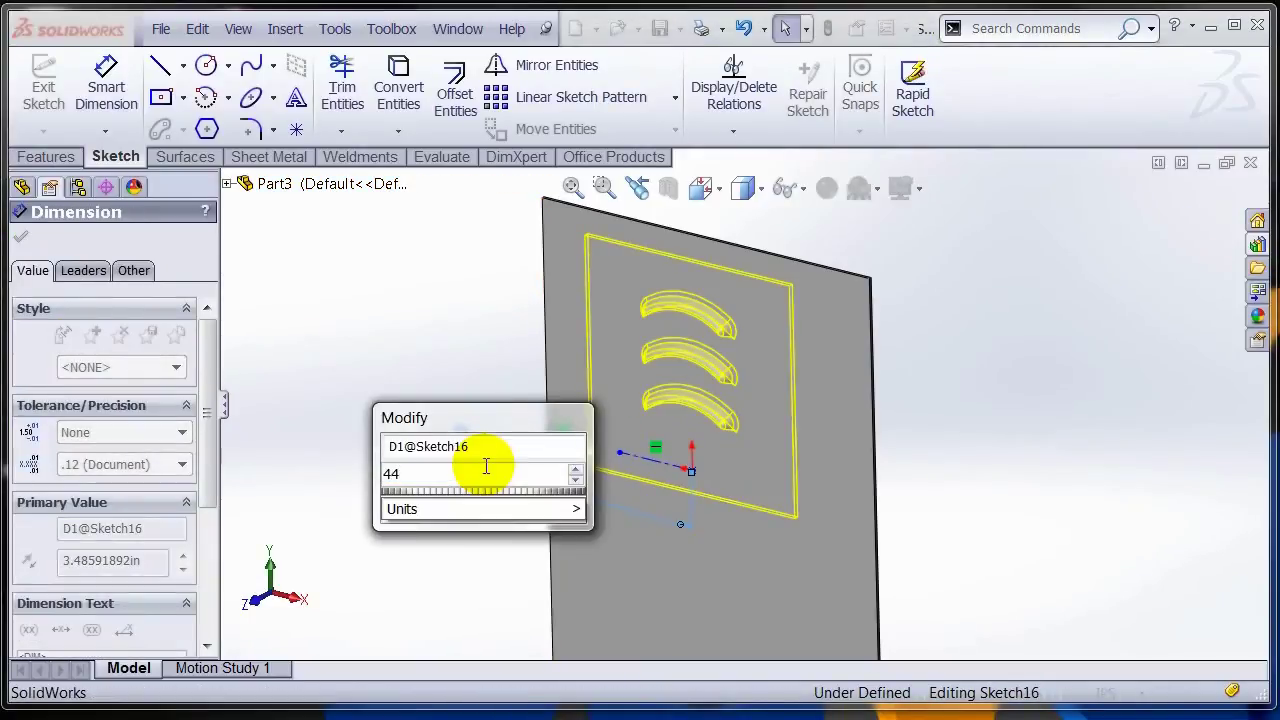
{"action": "key", "text": "BackSpace"}
{"action": "key", "text": "Return"}
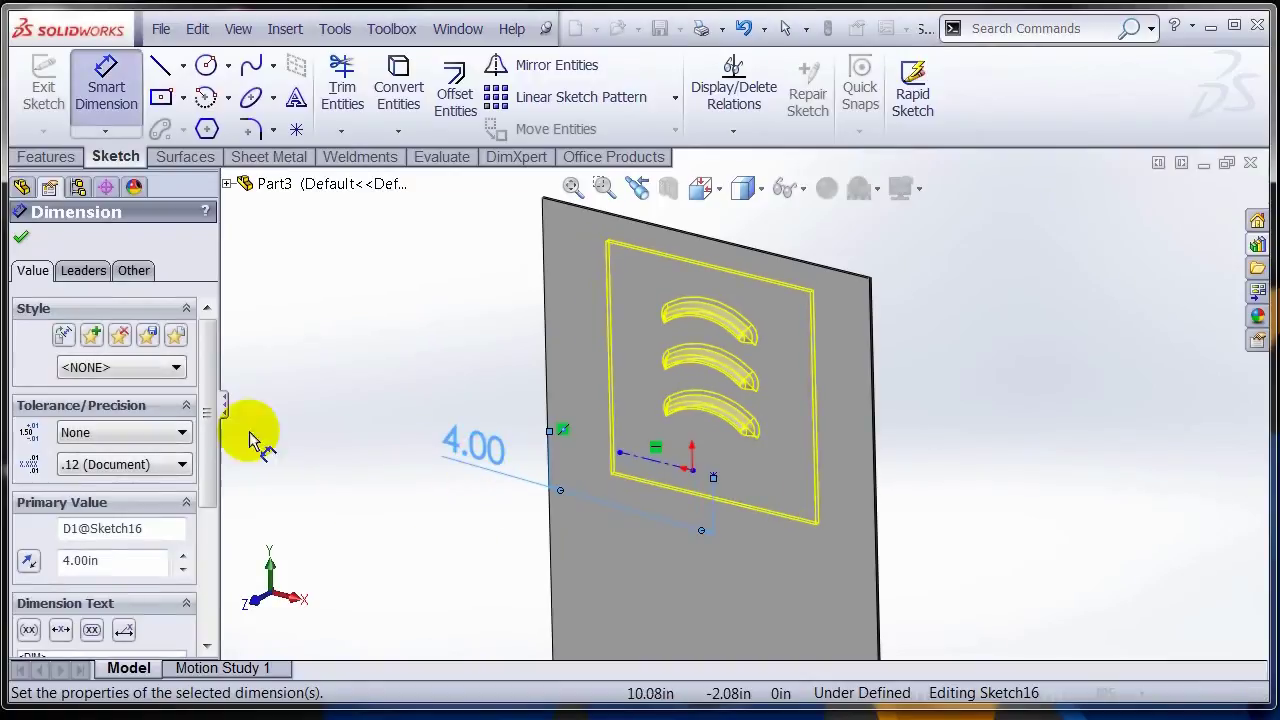
- Complete the Curved louvers2 form tool feature on the flange
{"action": "left_click", "coordinate": [22, 239]}
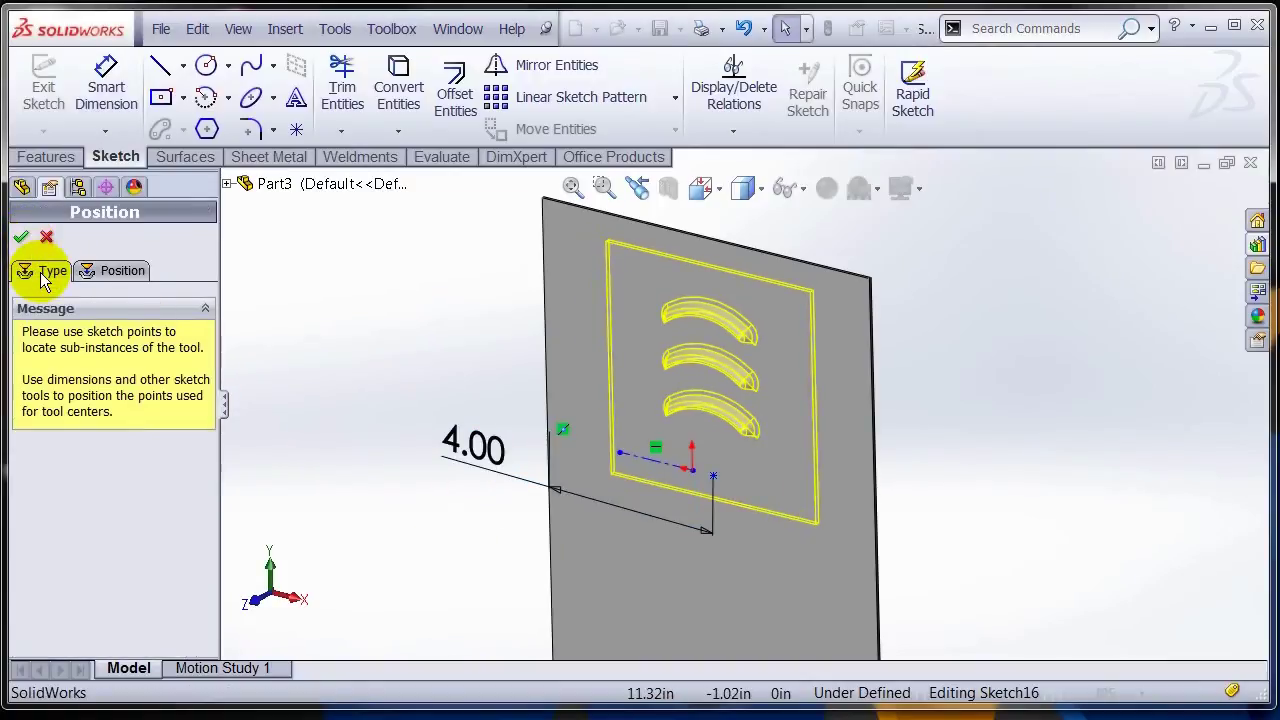
{"action": "left_click", "coordinate": [45, 273]}
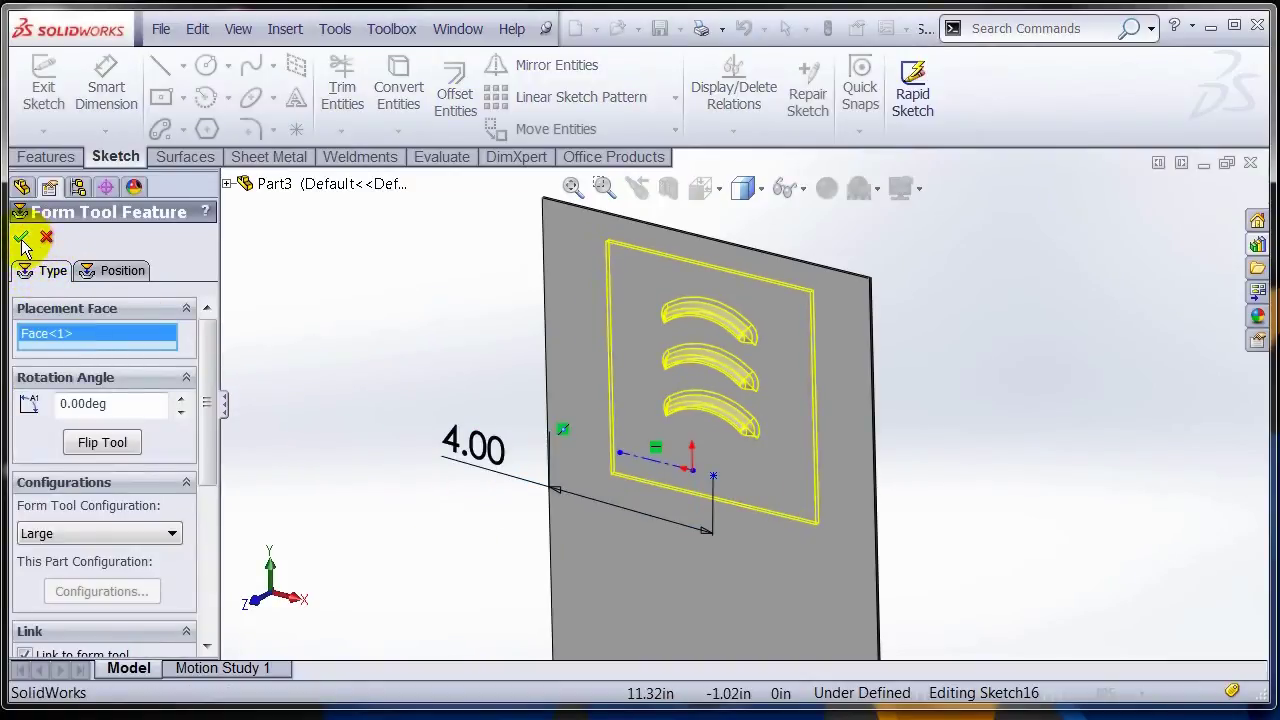
{"action": "left_click", "coordinate": [22, 240]}
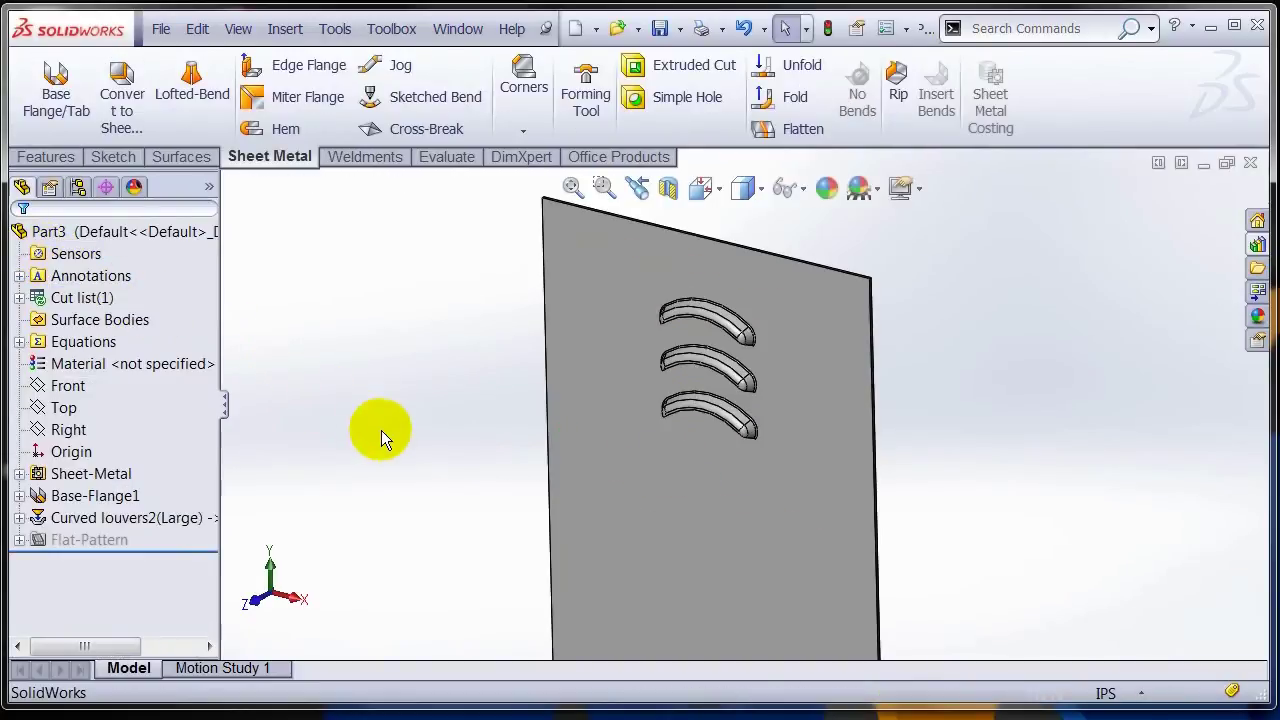
- Orbit to a tilted view of all three louvers and flatten Part3 into its flat pattern
{"action": "middle_click_drag", "start_coordinate": [383, 431], "coordinate": [443, 306]}
{"action": "scroll", "coordinate": [766, 331], "scroll_direction": "down", "scroll_amount": 5}
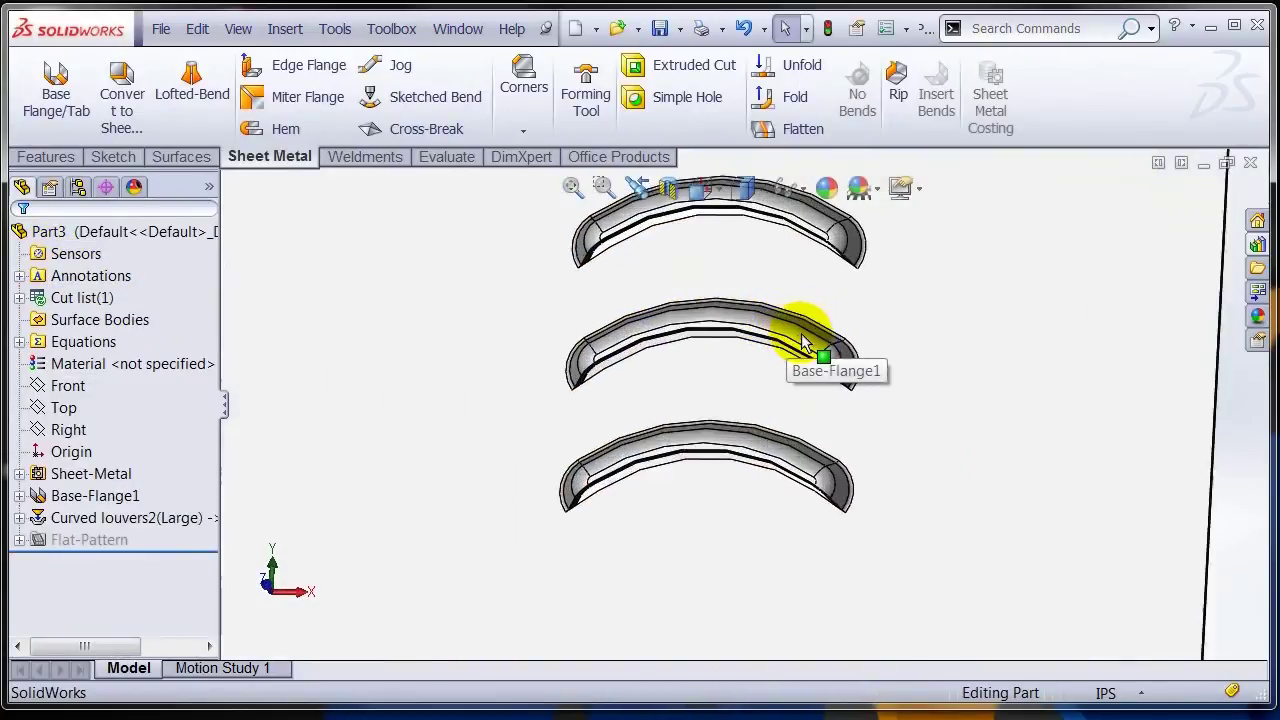
{"action": "middle_click_drag", "start_coordinate": [806, 343], "coordinate": [788, 236]}
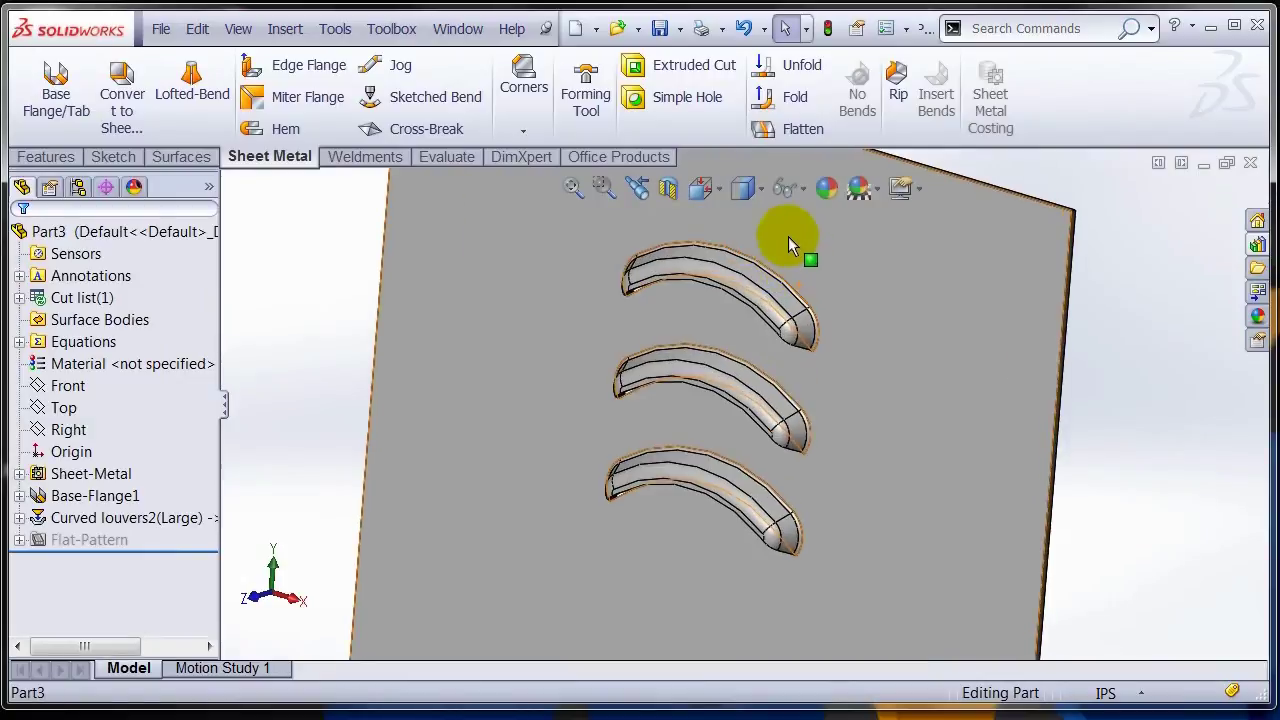
{"action": "left_click", "coordinate": [795, 134]}
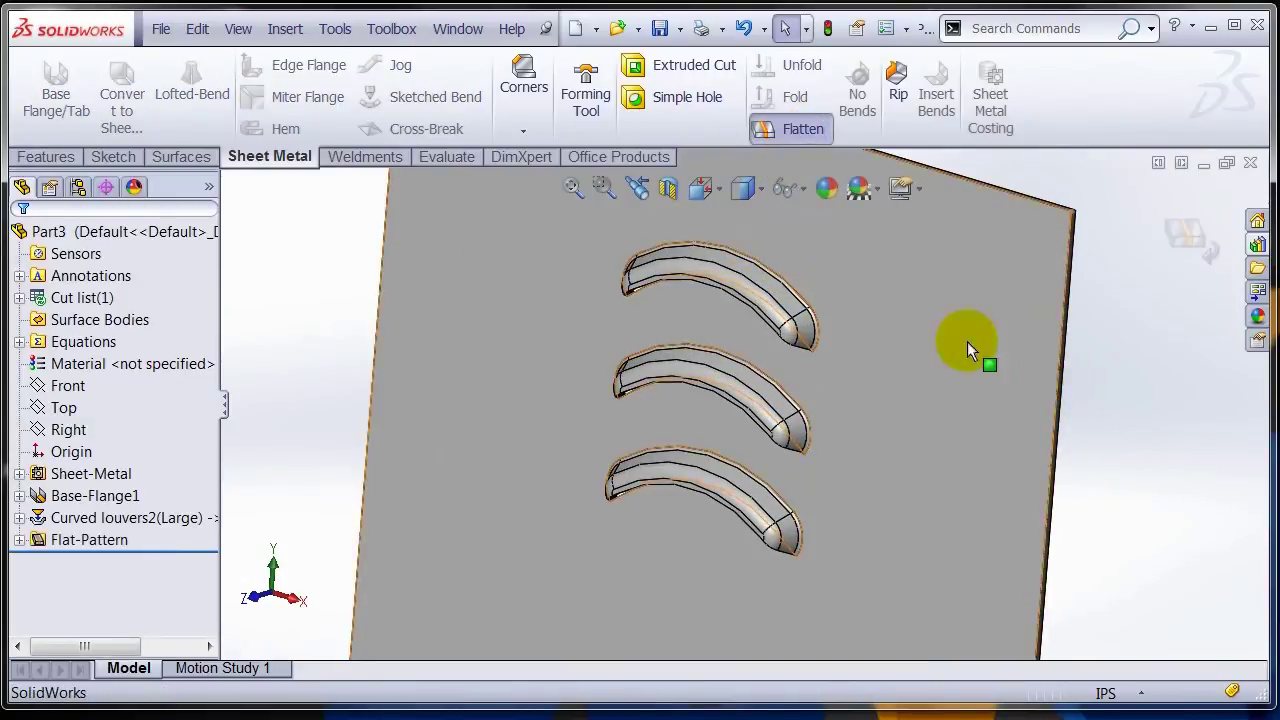
- Swap form tool punches for profiles in Sheet Metal document properties, then flatten and fold back to check
{"action": "left_click", "coordinate": [805, 129]}
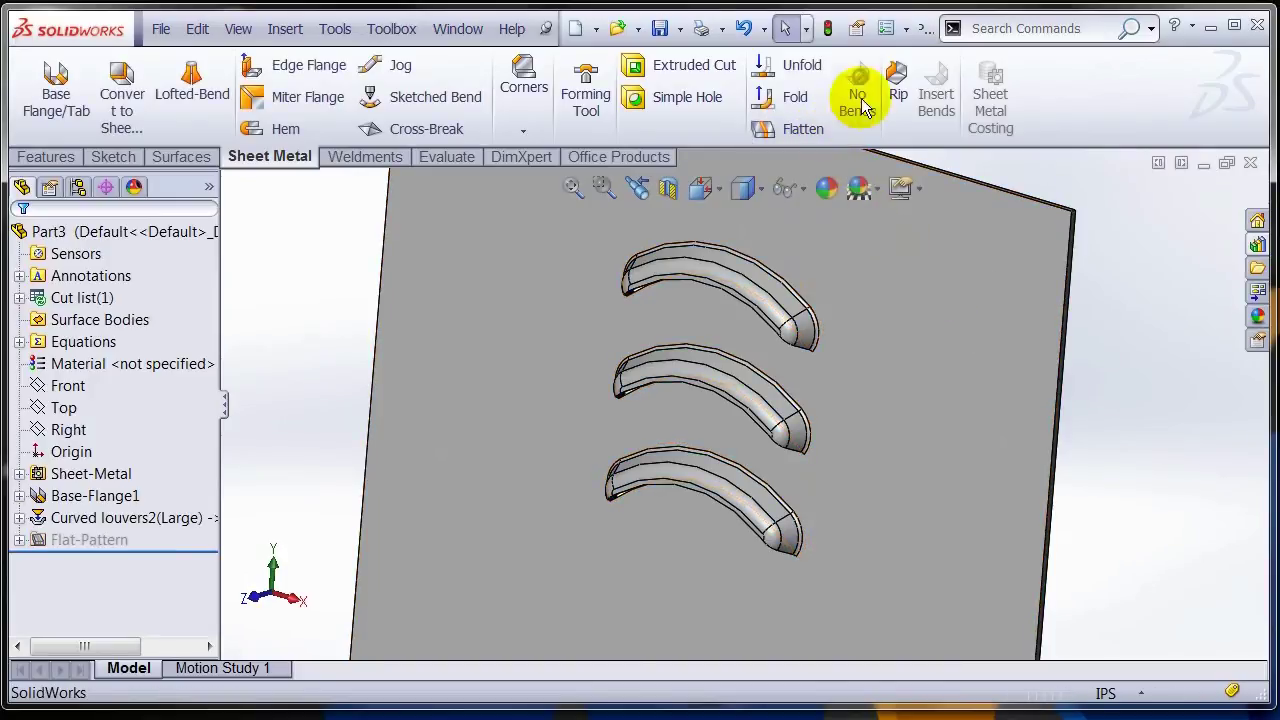
{"action": "left_click", "coordinate": [886, 30]}
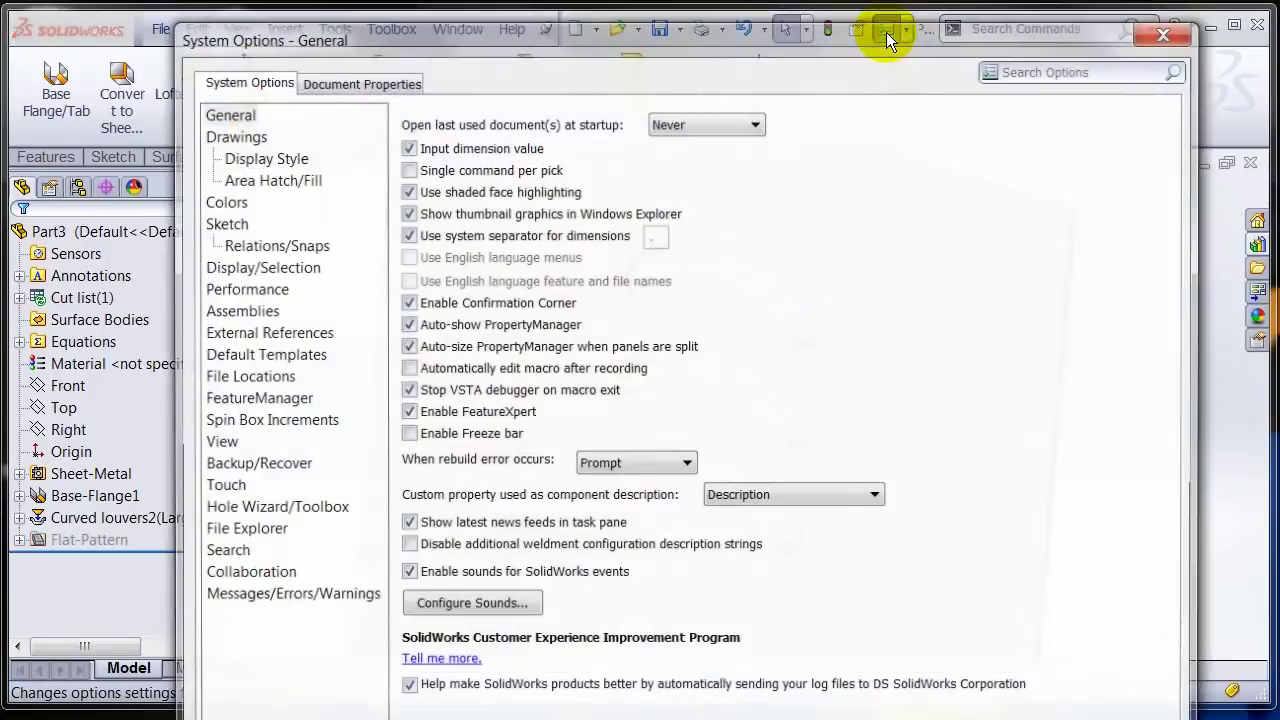
{"action": "left_click", "coordinate": [405, 80]}
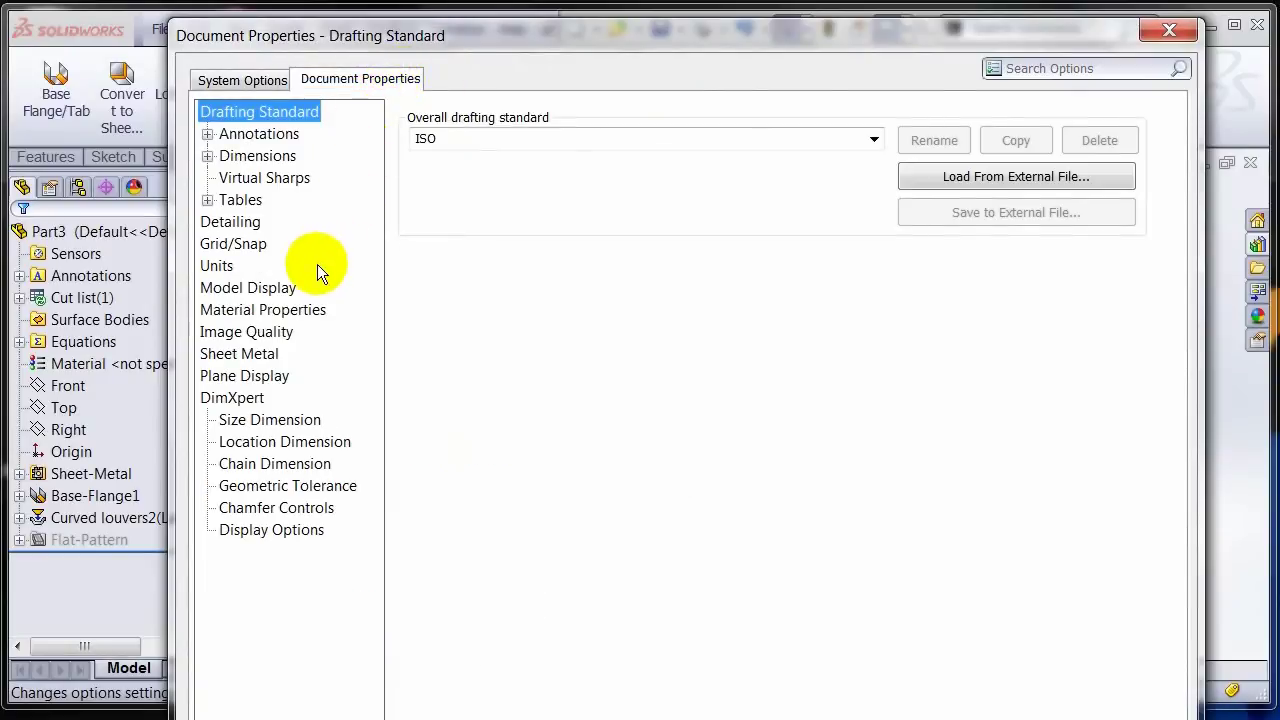
{"action": "left_click", "coordinate": [248, 353]}
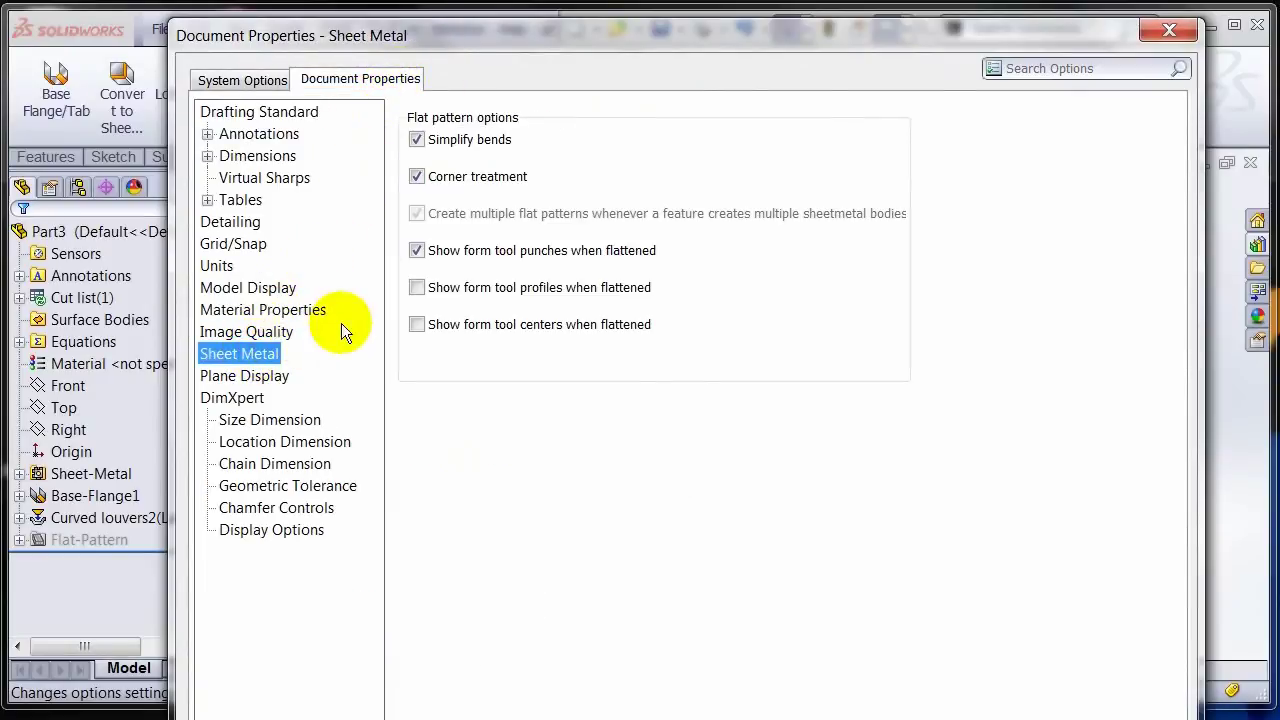
{"action": "left_click", "coordinate": [417, 249]}
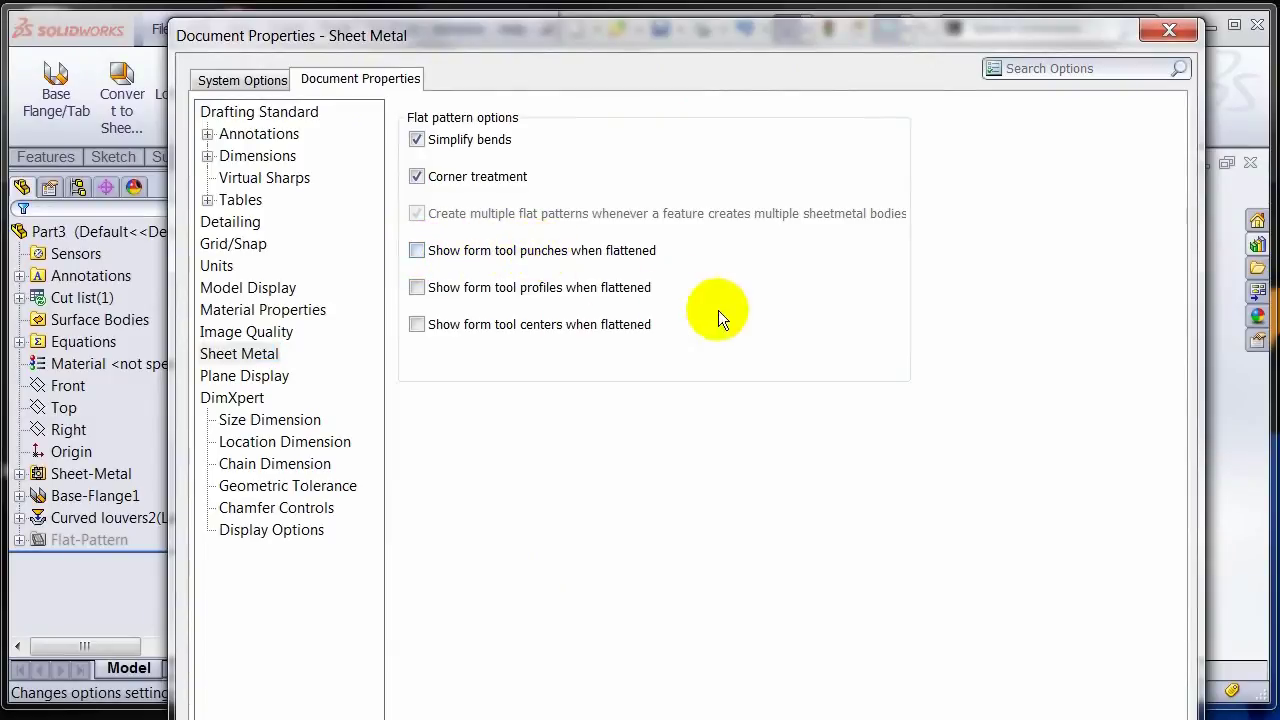
{"action": "left_click", "coordinate": [418, 287]}
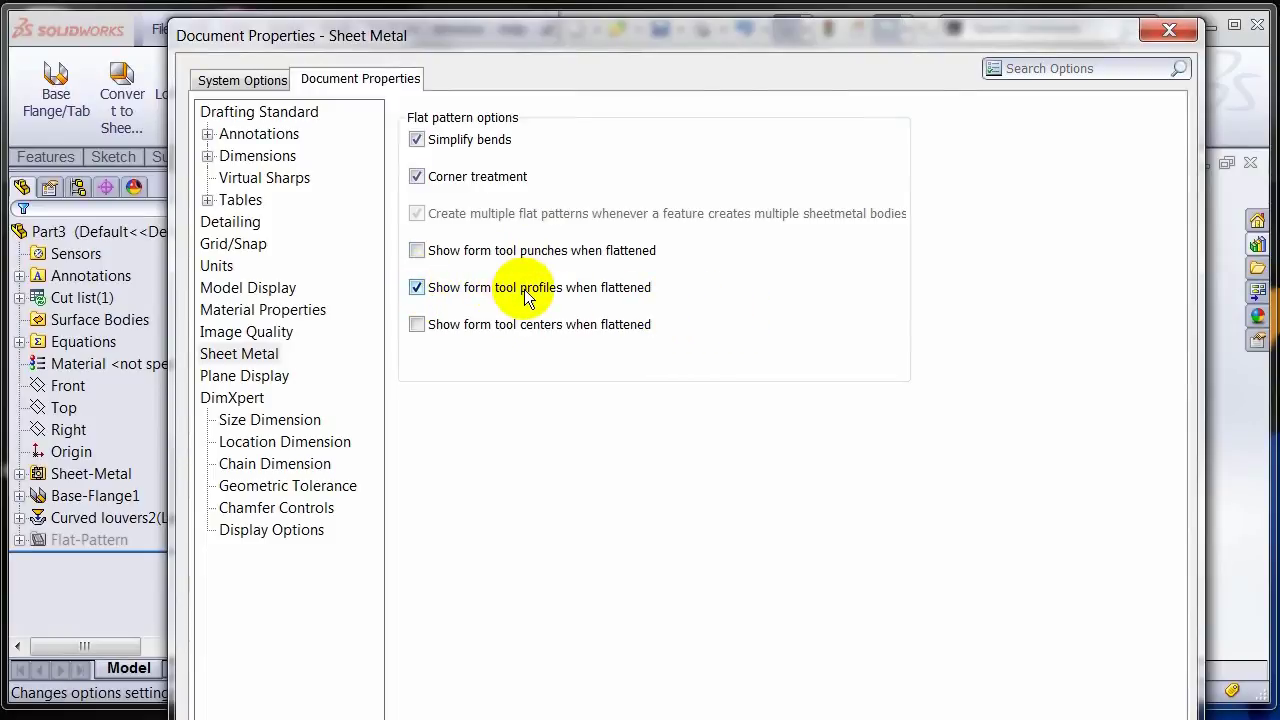
{"action": "key", "text": "Return"}
{"action": "left_click", "coordinate": [805, 129]}
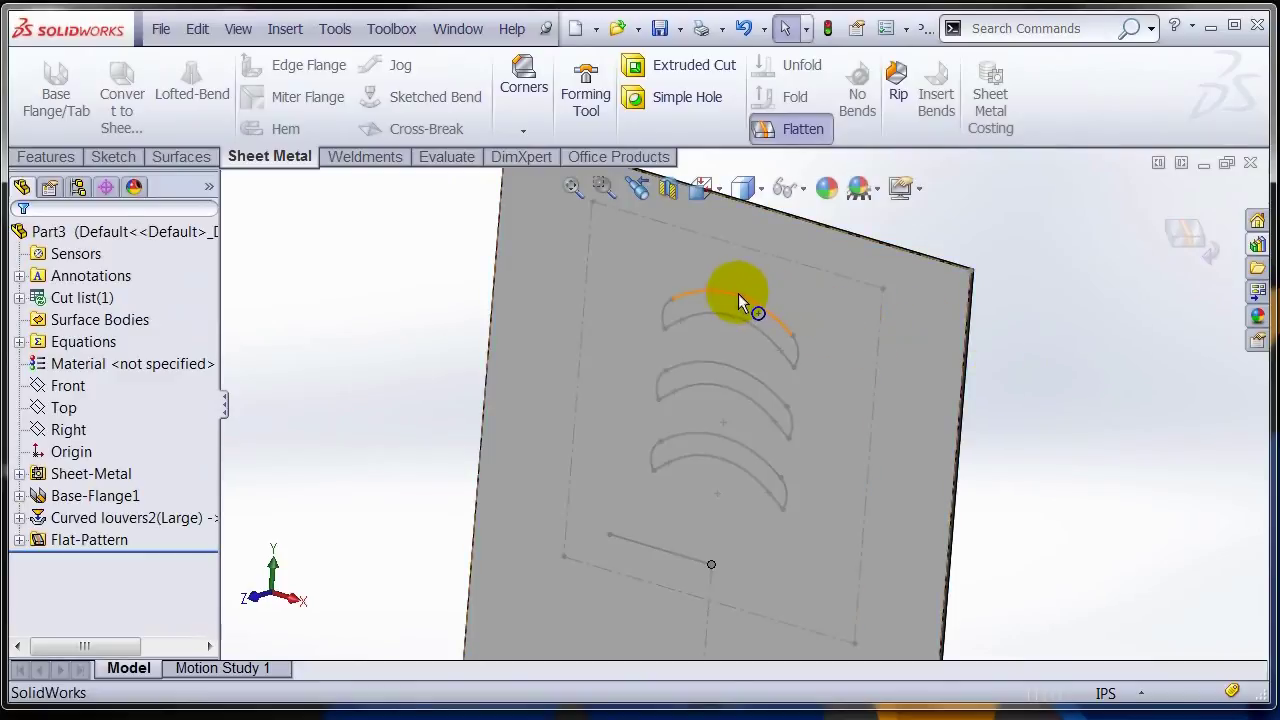
{"action": "left_click", "coordinate": [793, 134]}
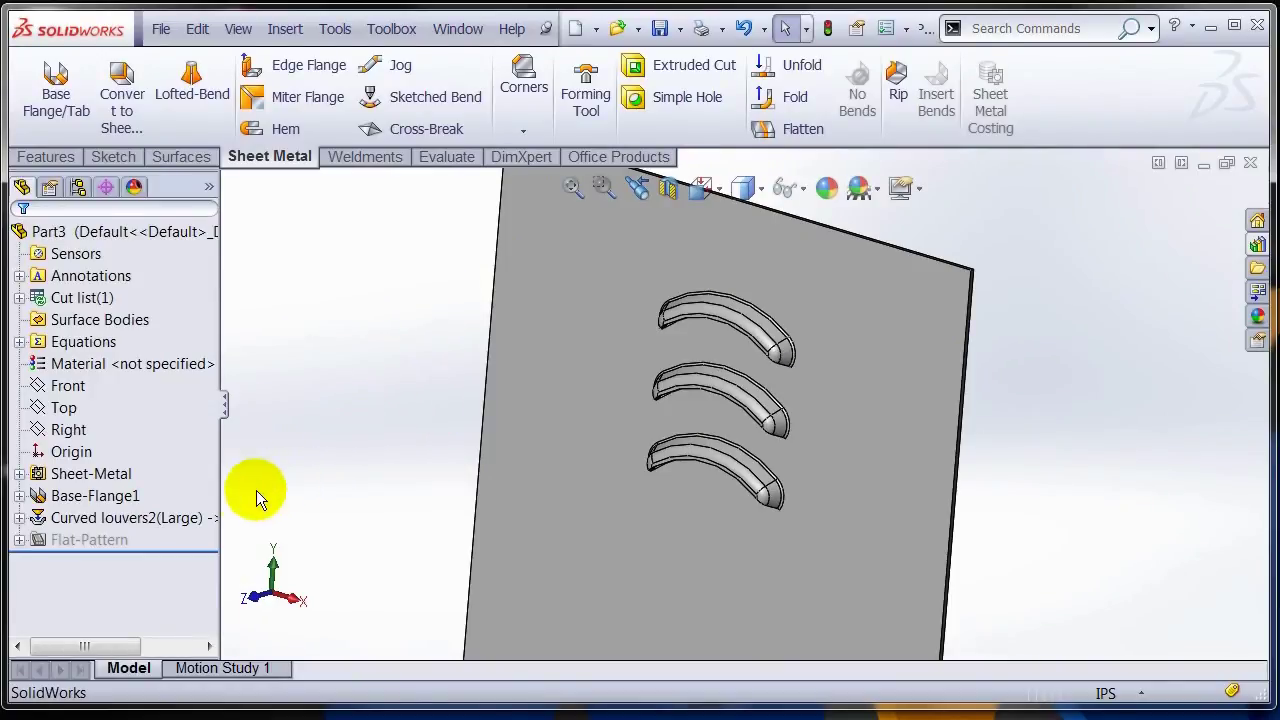
- Edit Curved louvers2 to override document settings with Show profile off, then flatten the part
{"action": "right_click", "coordinate": [114, 515]}
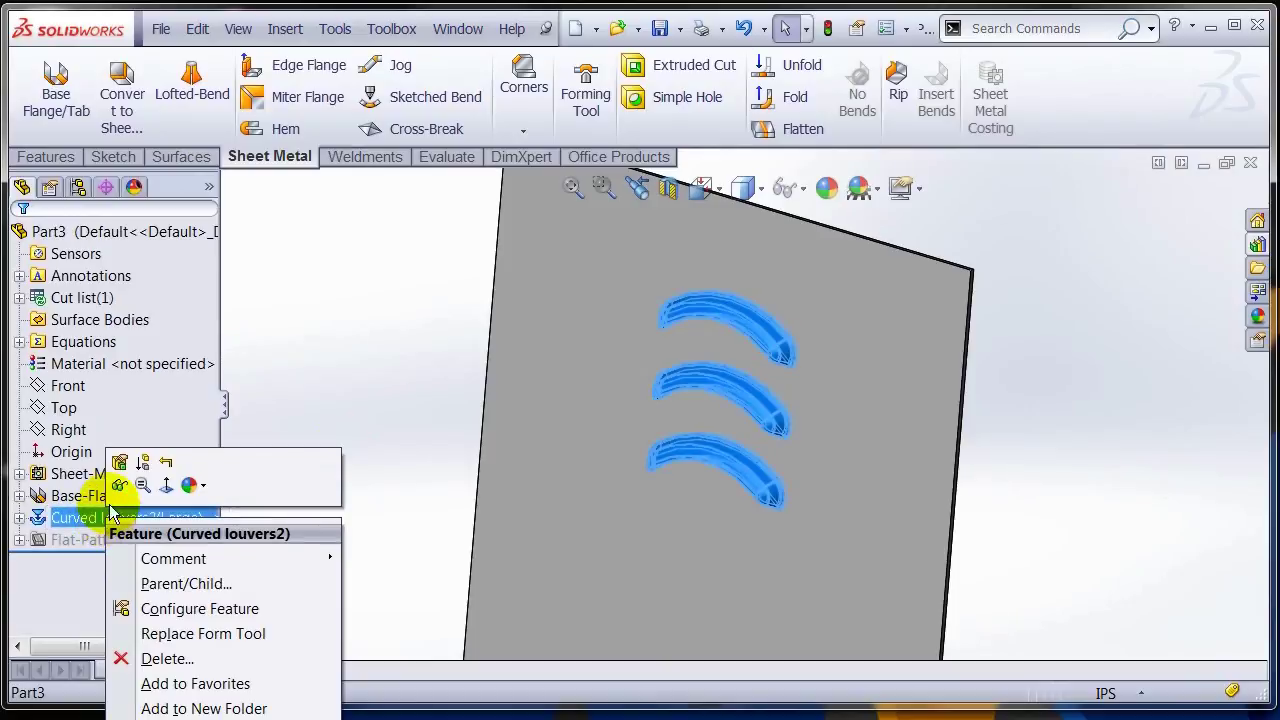
{"action": "left_click", "coordinate": [120, 463]}
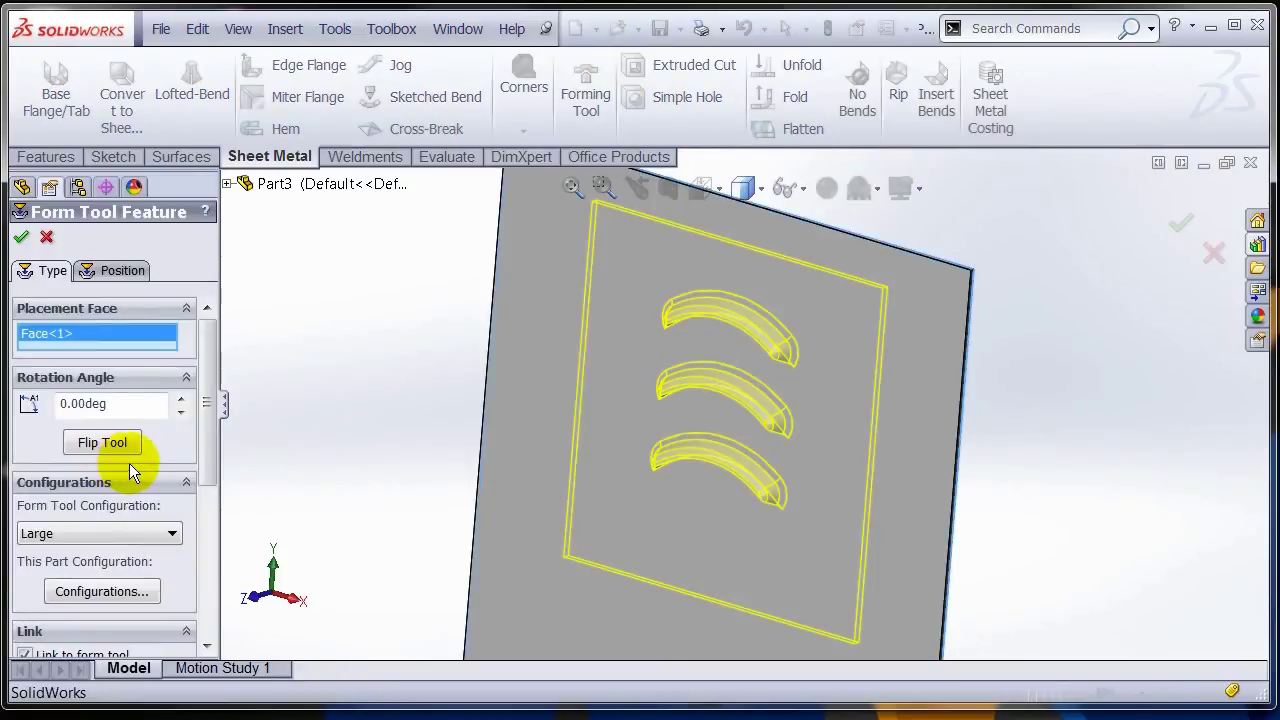
{"action": "left_click_drag", "start_coordinate": [213, 400], "coordinate": [206, 557]}
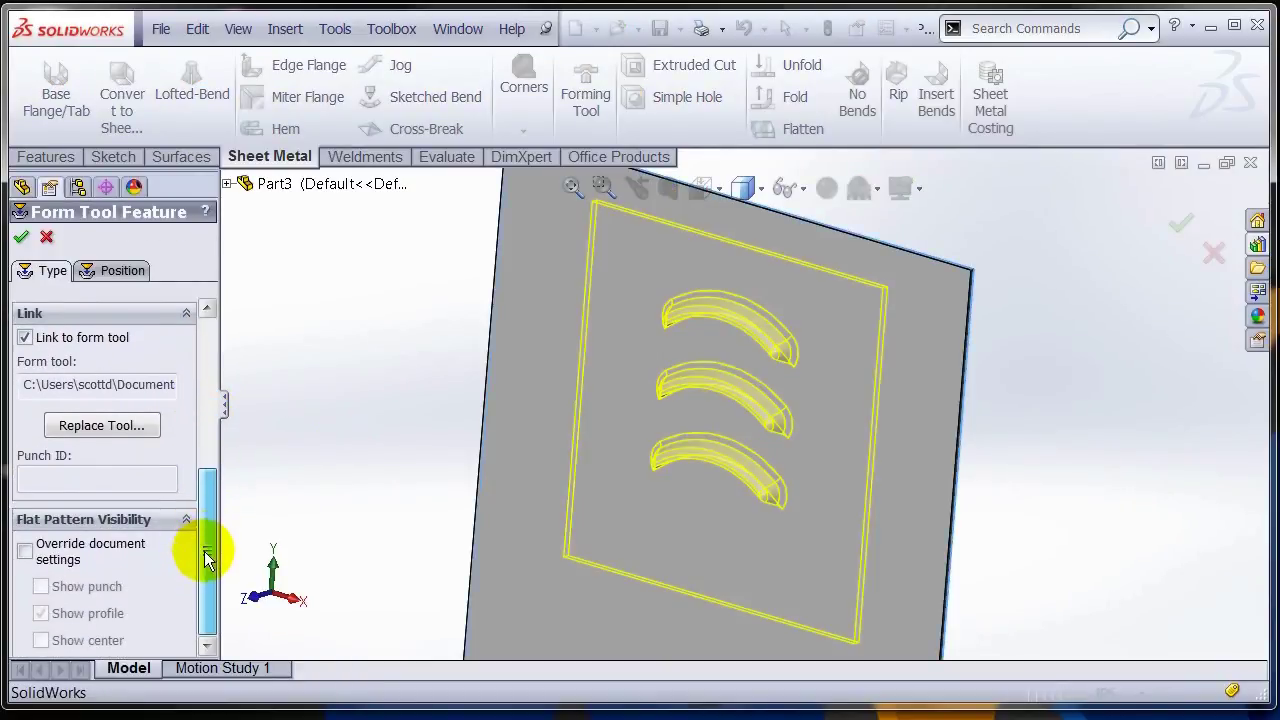
{"action": "left_click", "coordinate": [26, 552]}
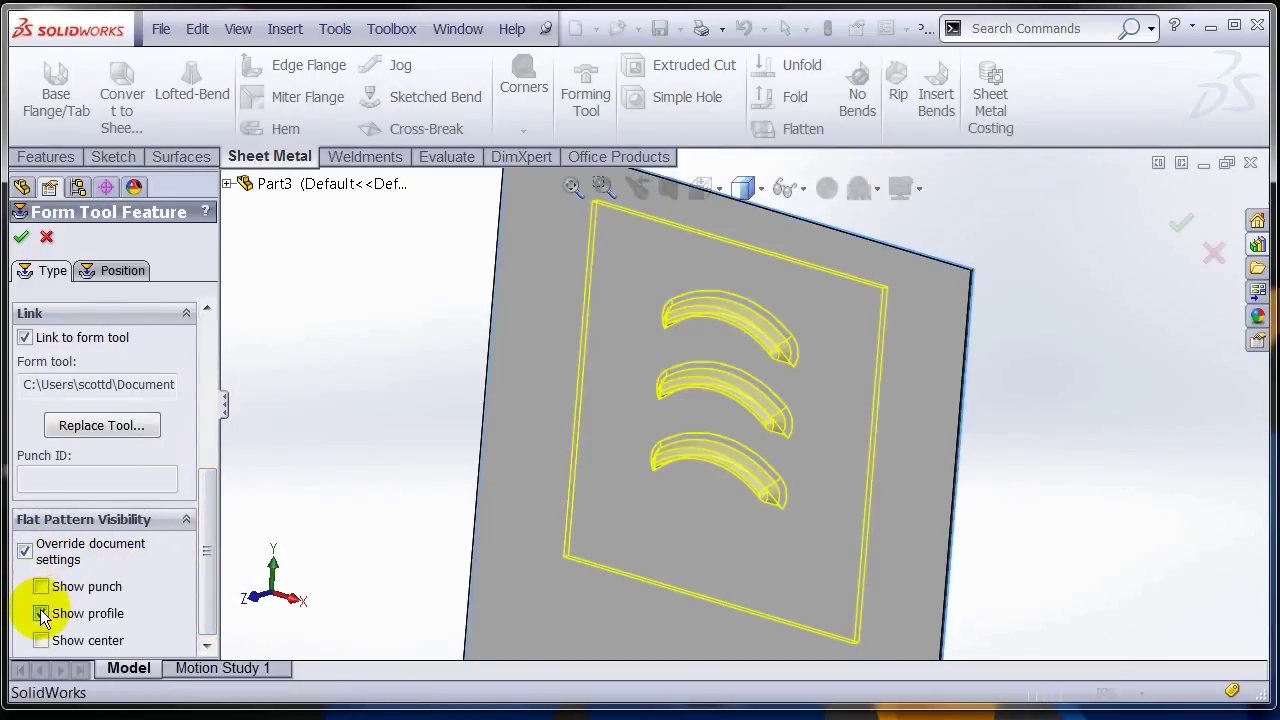
{"action": "left_click", "coordinate": [41, 614]}
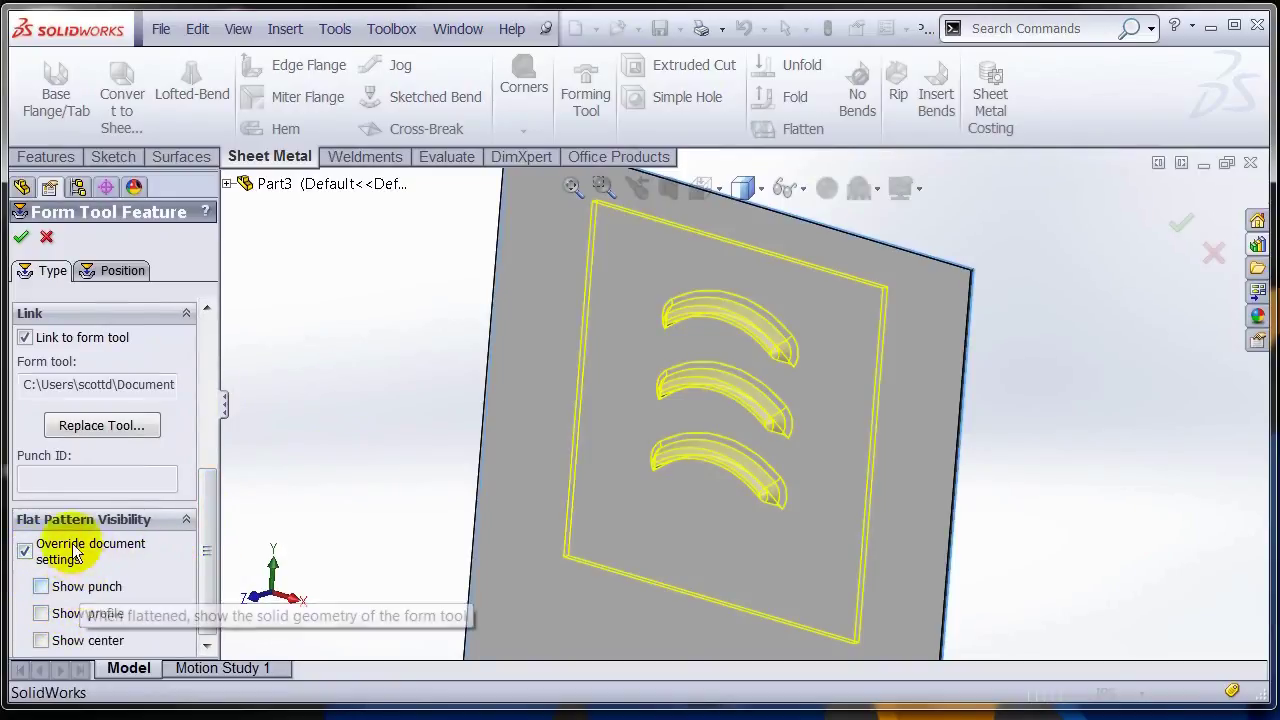
{"action": "left_click", "coordinate": [22, 240]}
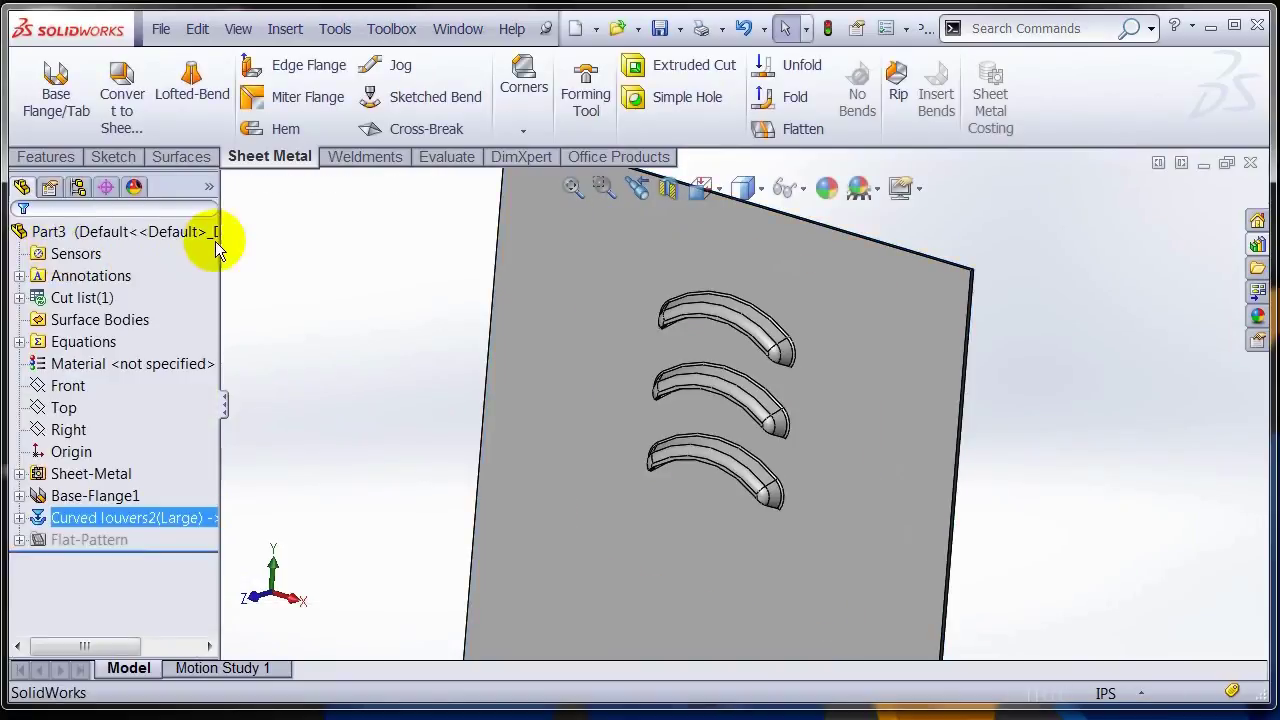
{"action": "left_click", "coordinate": [784, 133]}
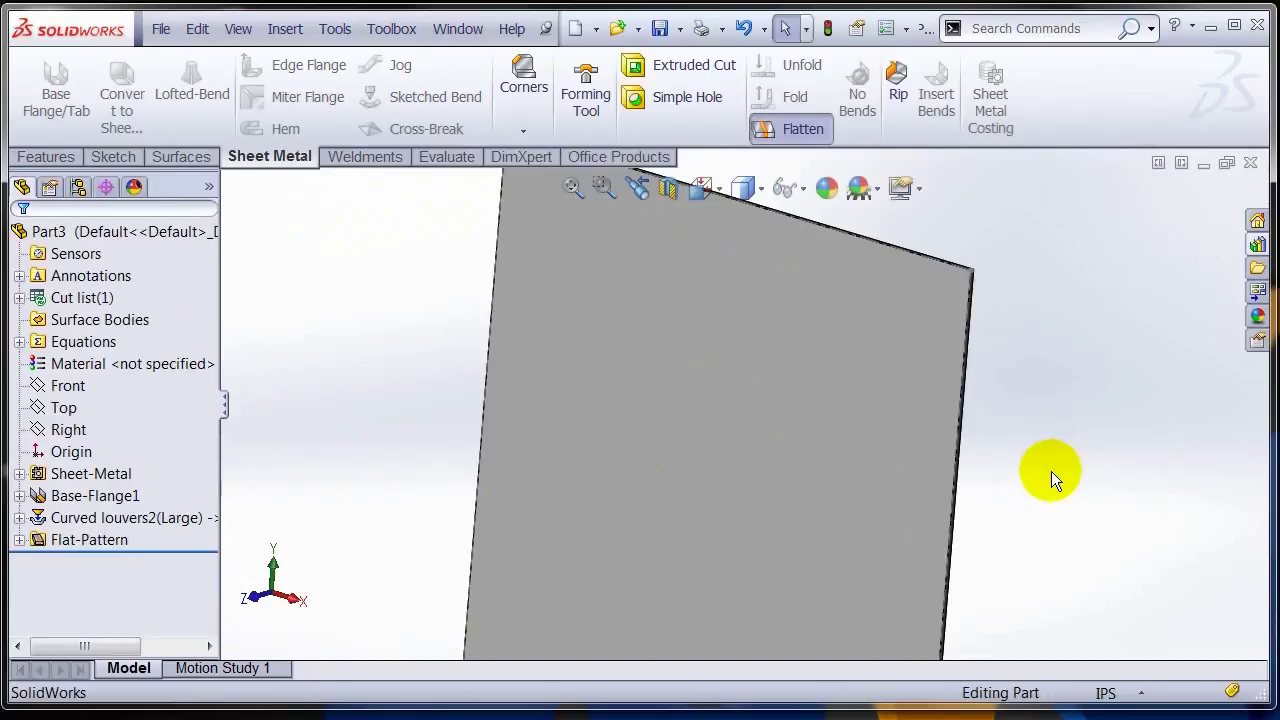